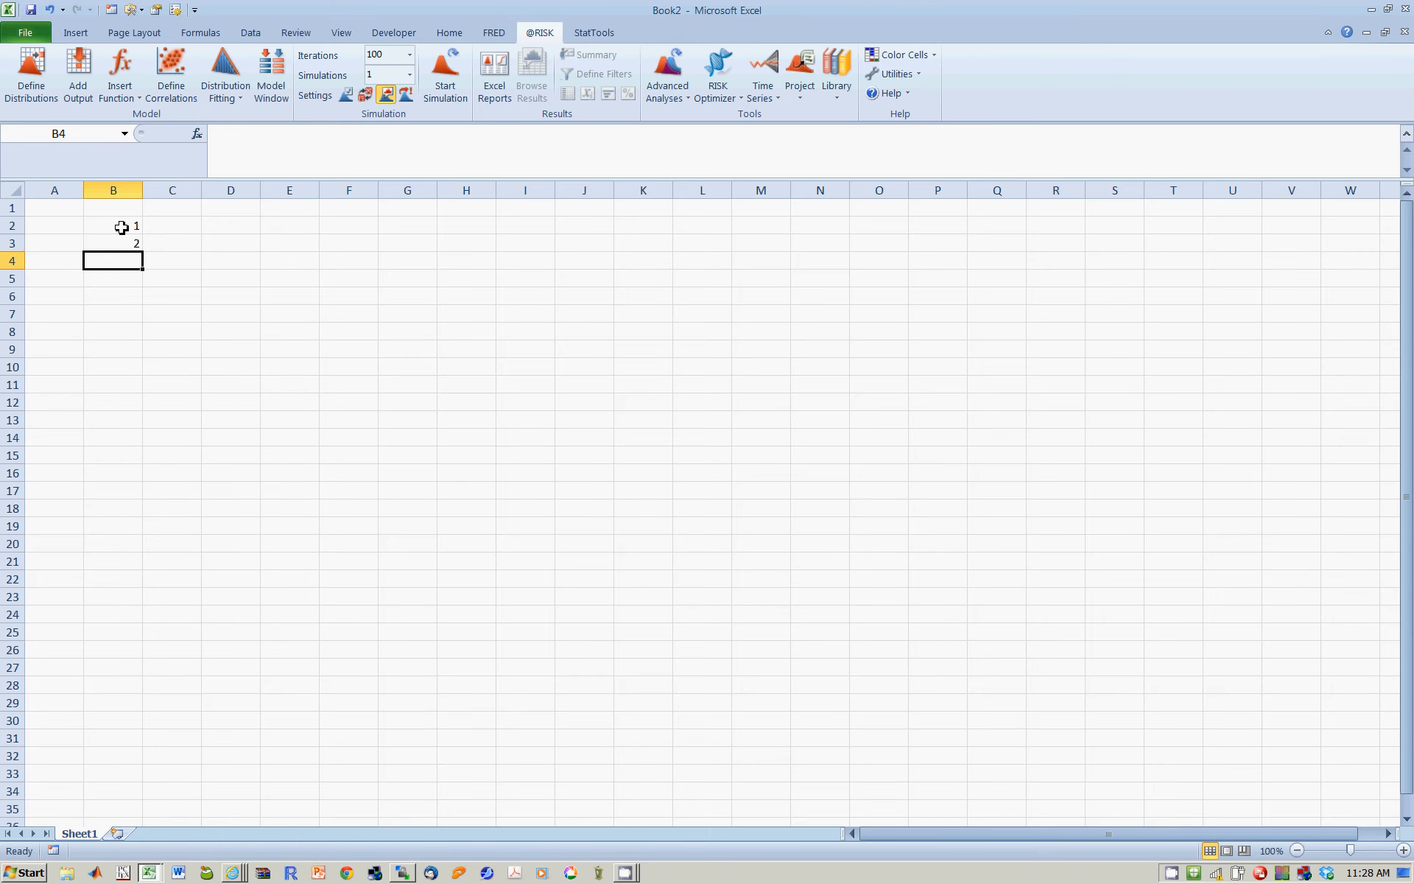
Continue the number series in column B by entering 3, 4 and 5 in cells B4 to B6
type("3")
key("Return")
type("4")
key("Return")
type("5")
key("Return")
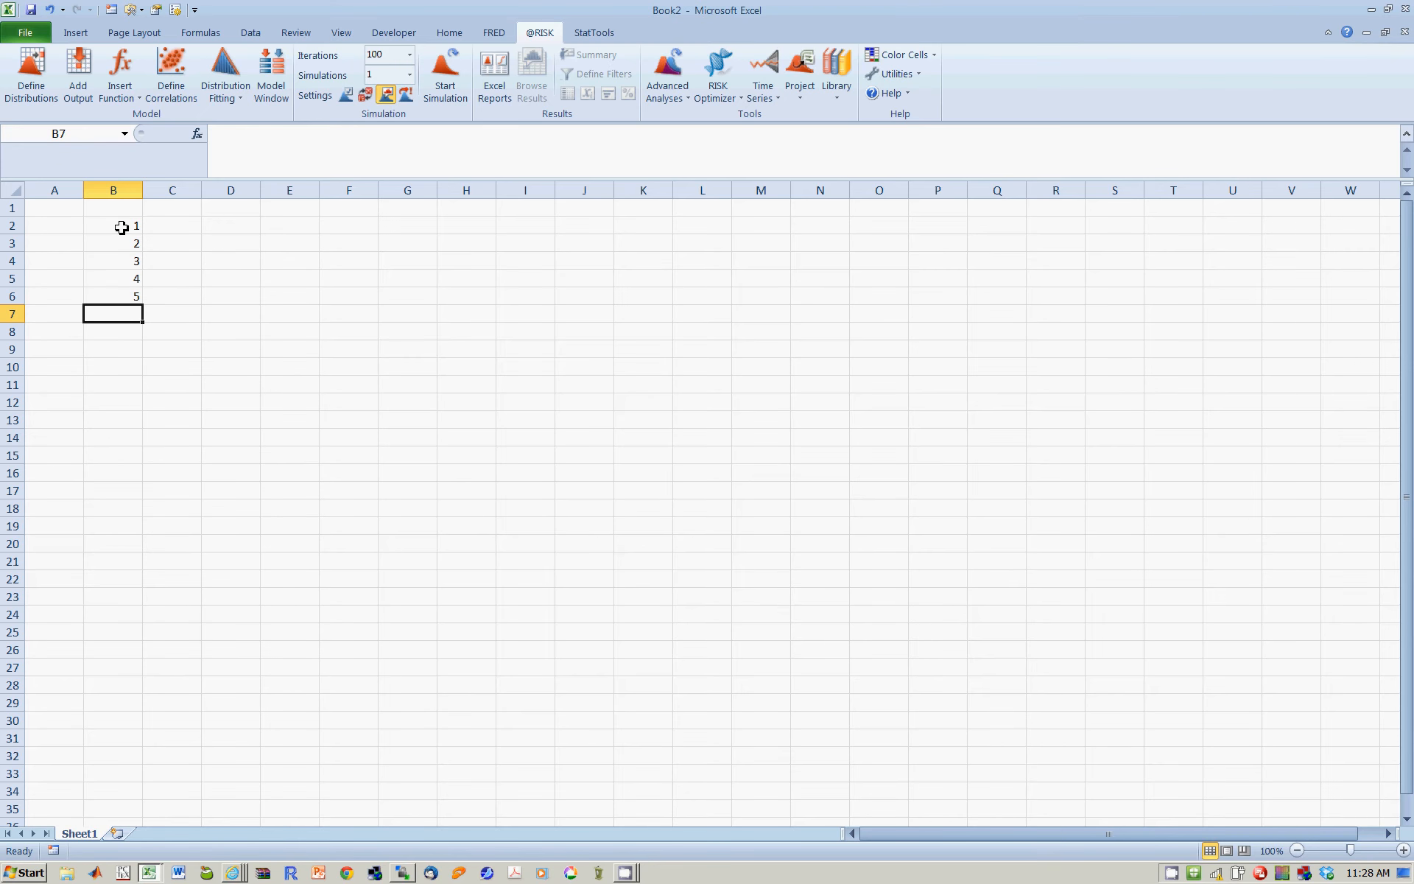
Delete the manually entered numbers from cells B3 to B6, leaving only the starting 1 in B2
key("Up")
key("Up")
key("Up")
key("Up")
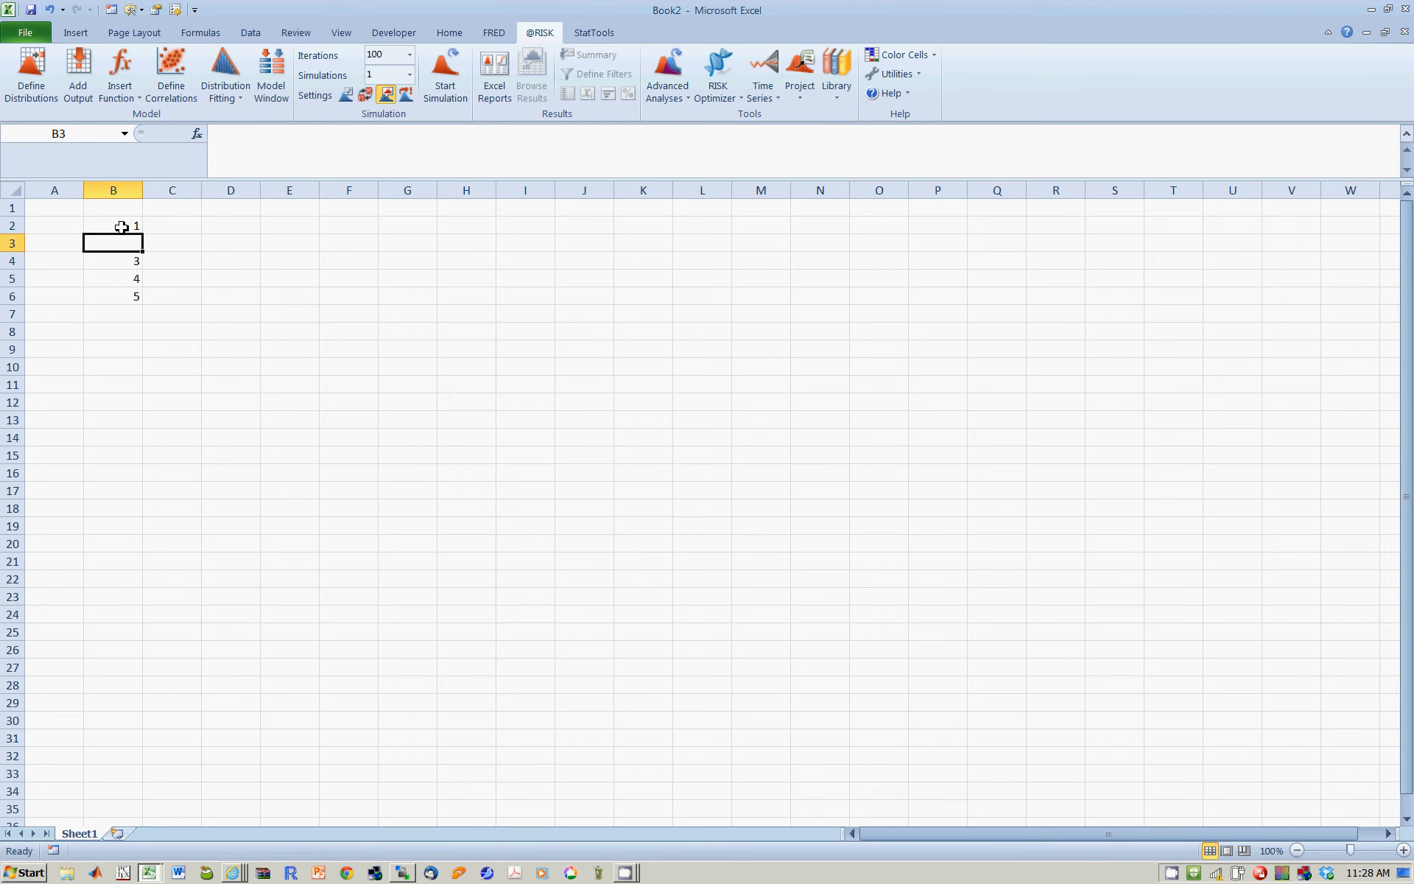
key("Down")
key("Delete")
key("Down")
key("Delete")
key("Down")
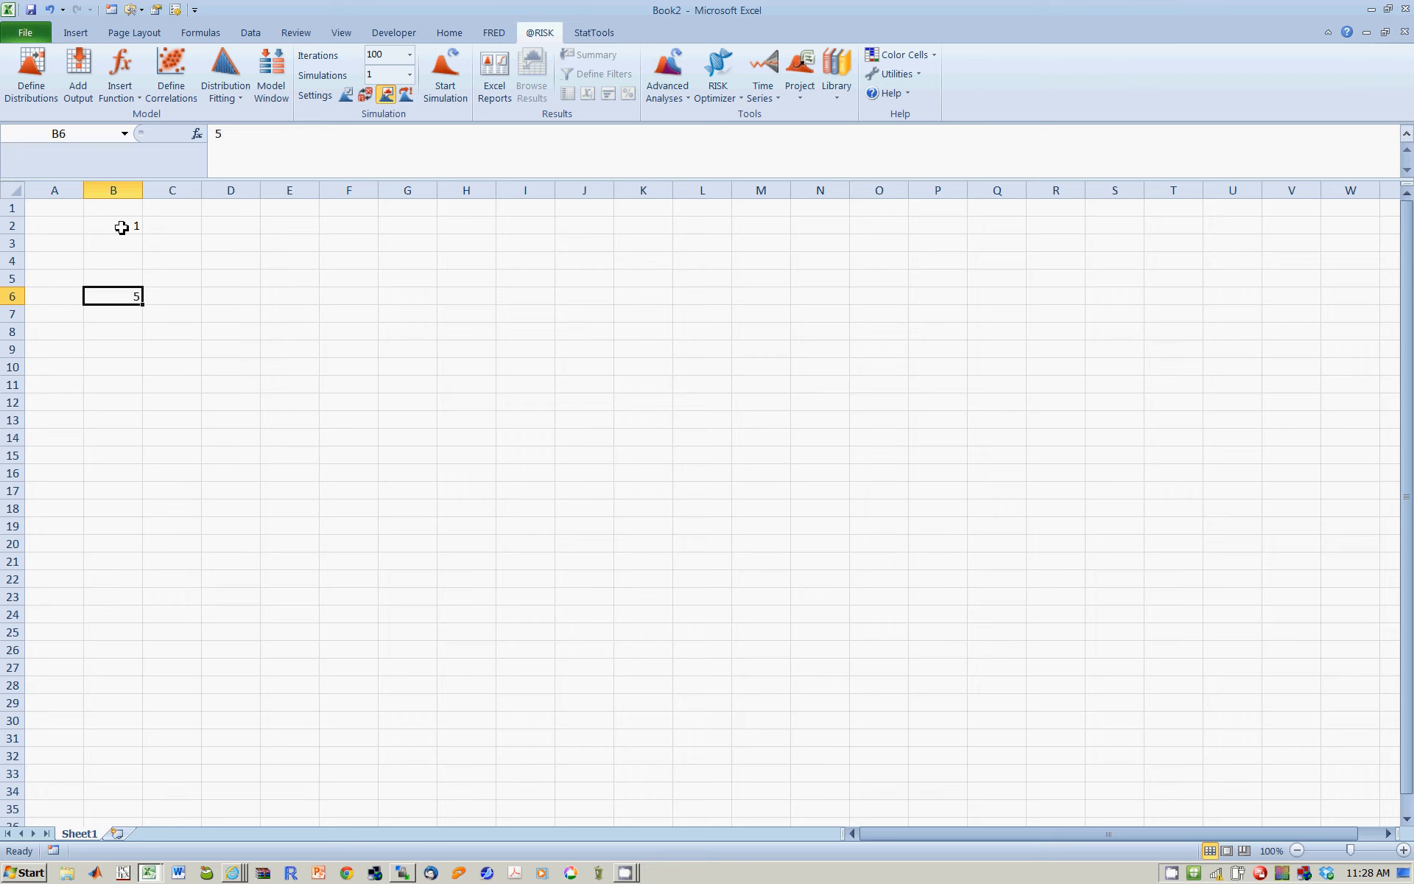
key("Right")
key("Right")
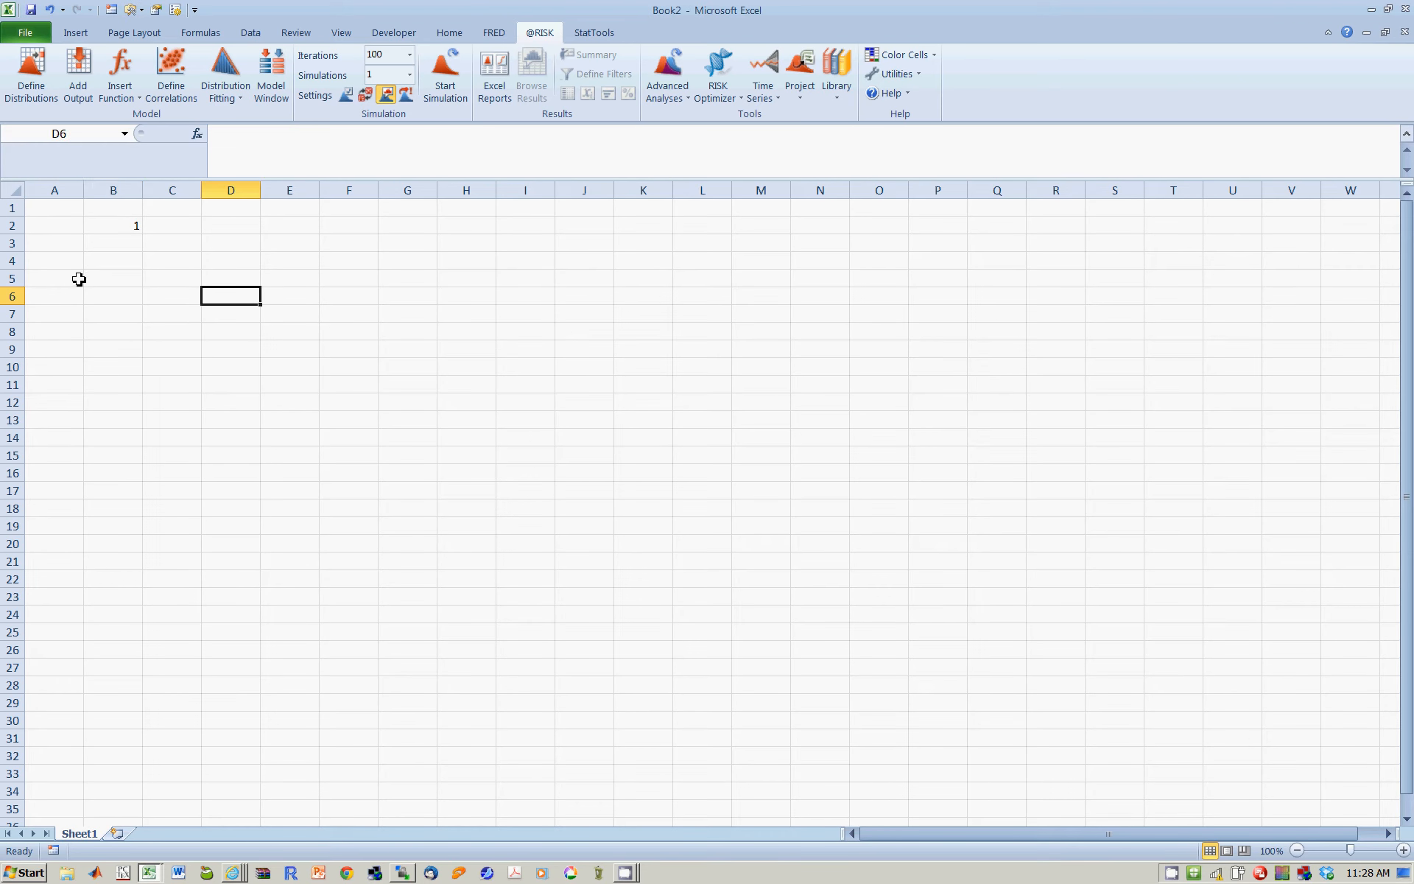
Enter the formula =B2+1 in cell B3
left_click(127, 246)
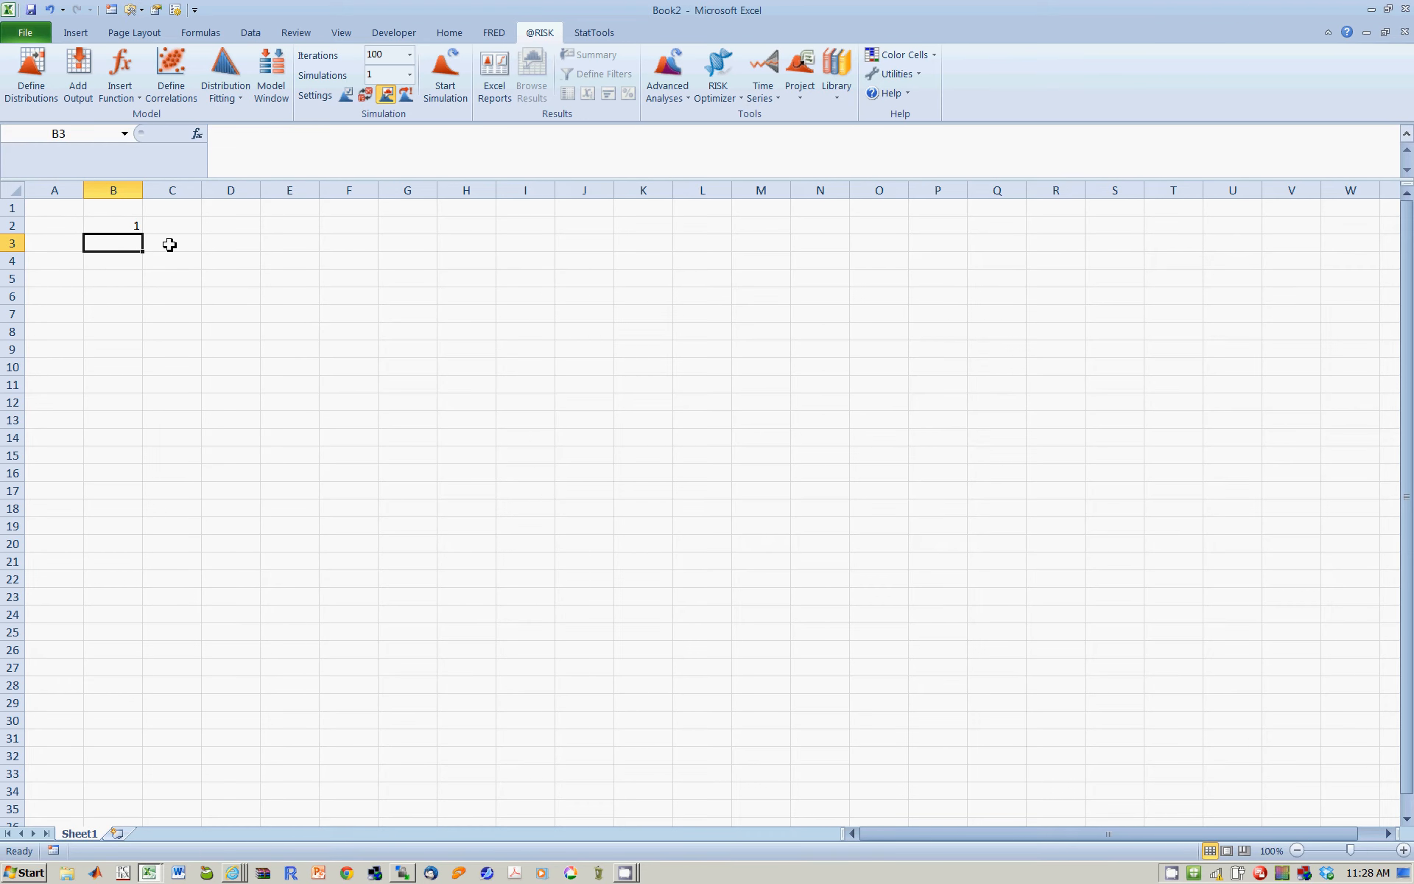
type("=")
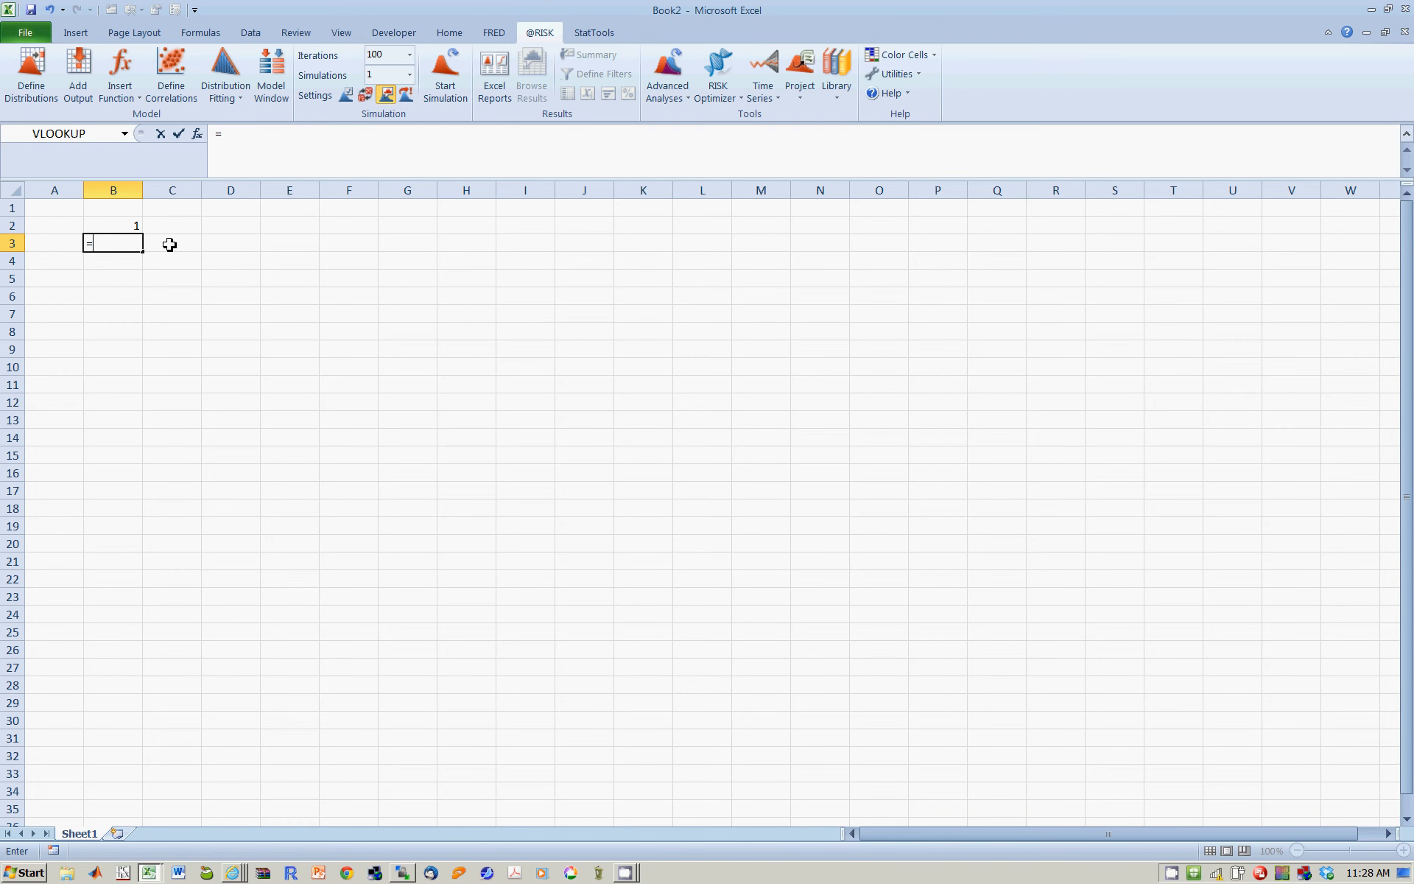
left_click(130, 228)
type("+1")
key("Return")
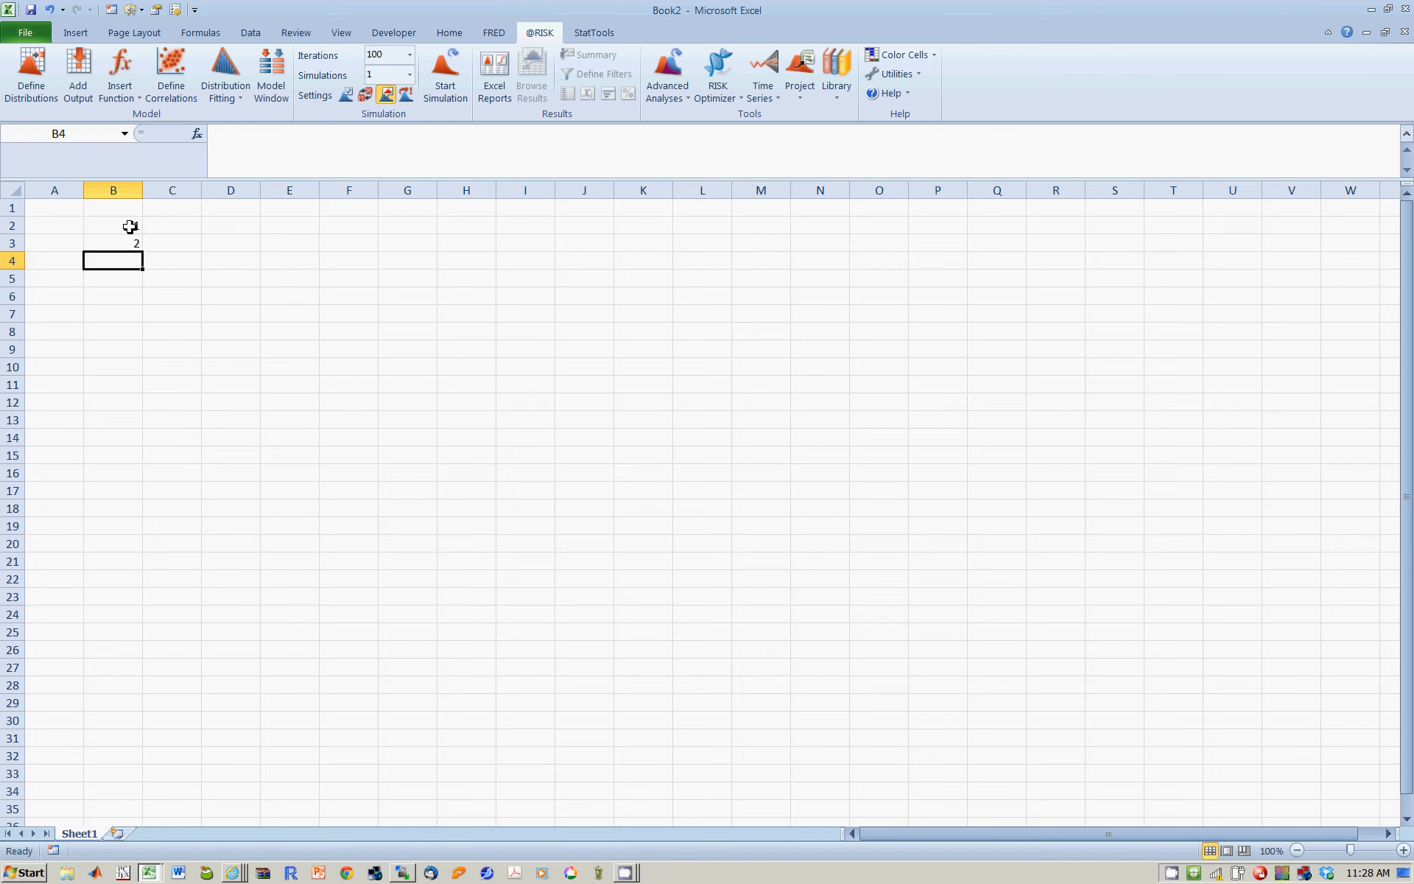
Extend the formula in B3 down to cell B12 with the fill handle
left_click(113, 243)
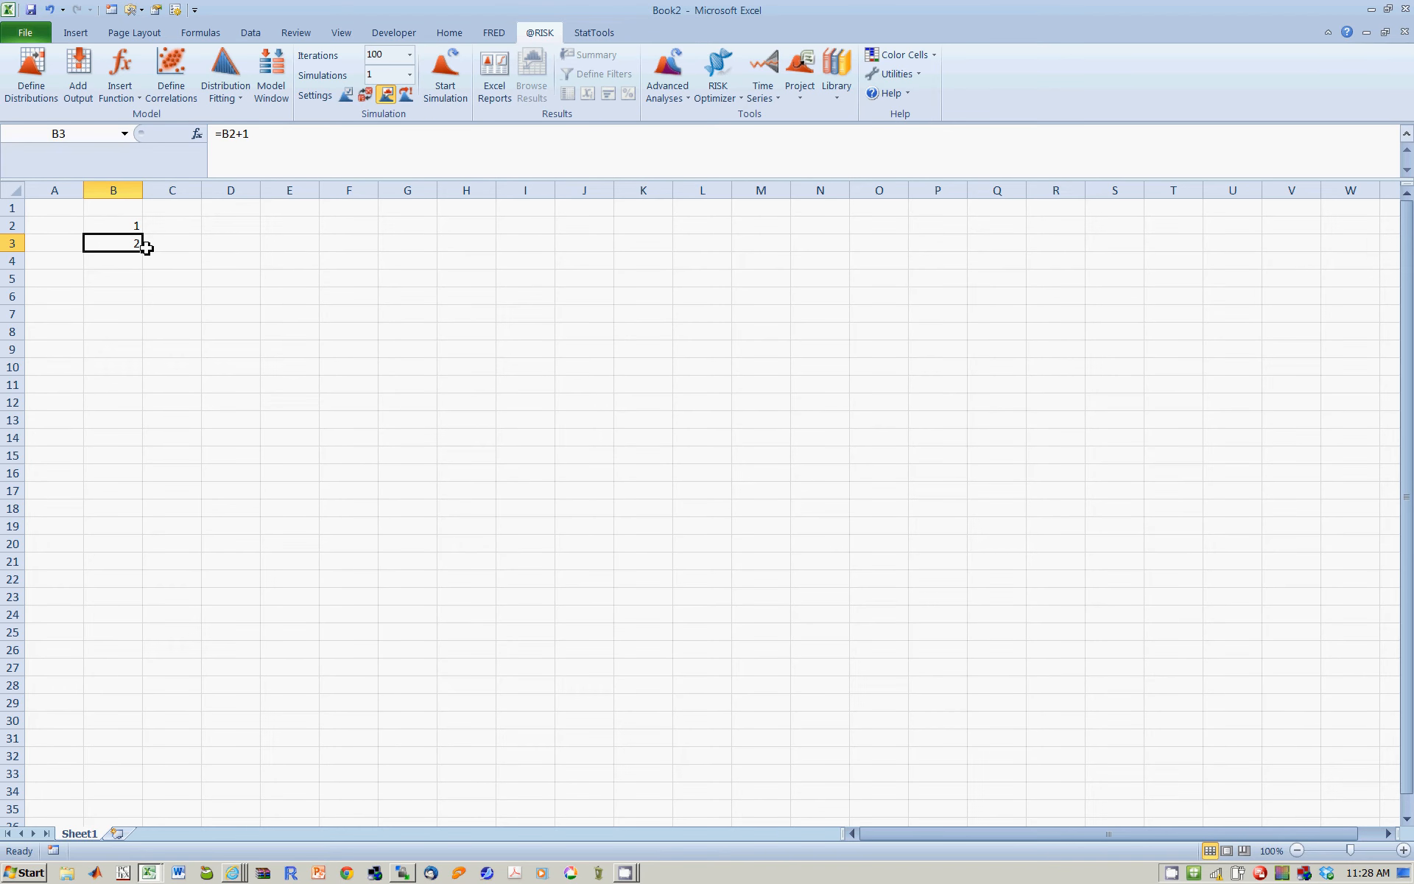
left_click_drag(144, 253, 139, 403)
left_click(218, 404)
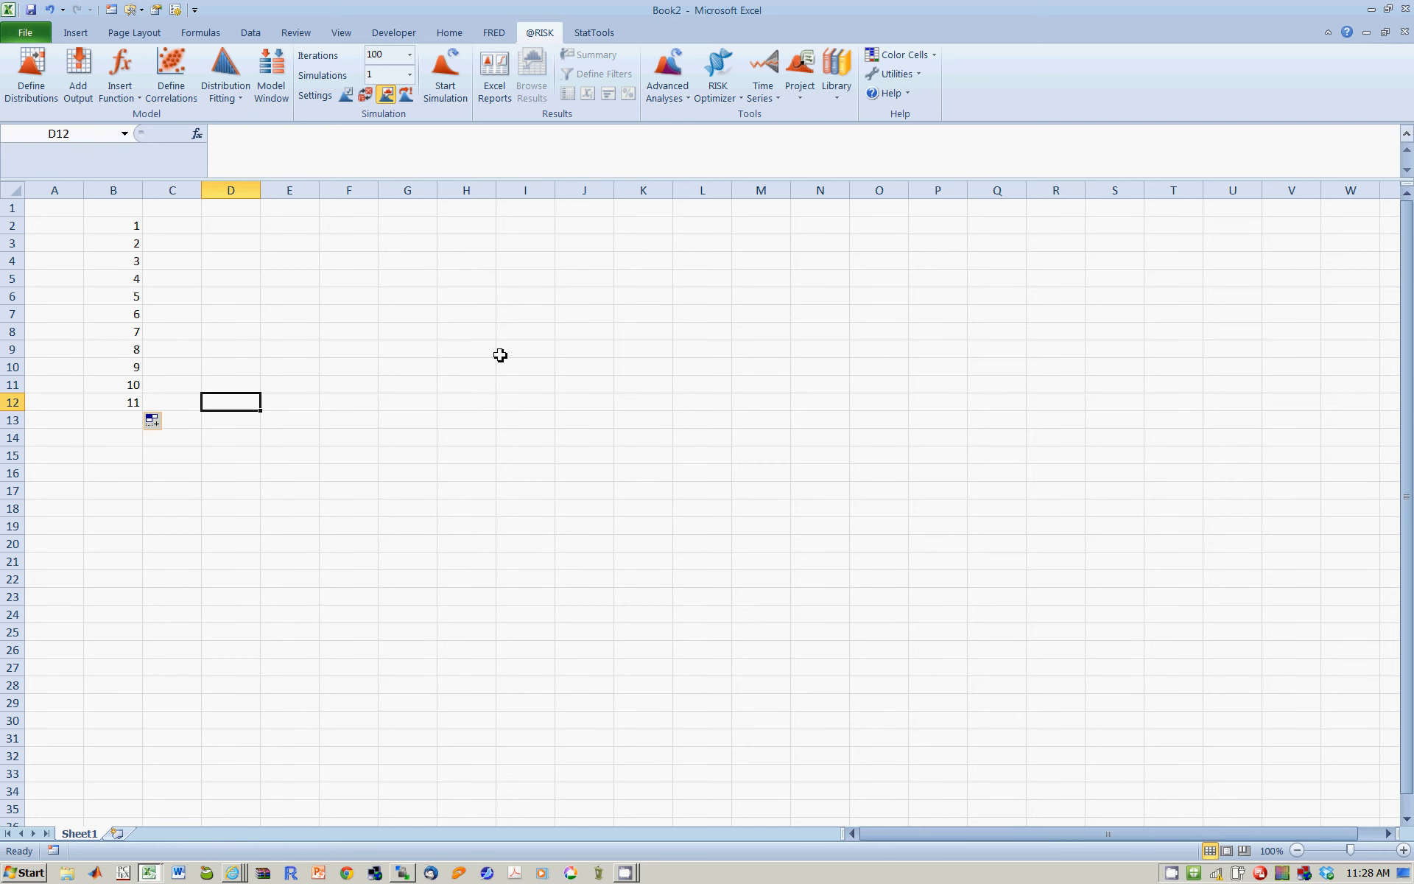
left_click(499, 352)
Clear the filled cells B4 to B12 below the formula in B3
left_click_drag(117, 264, 101, 397)
key("Delete")
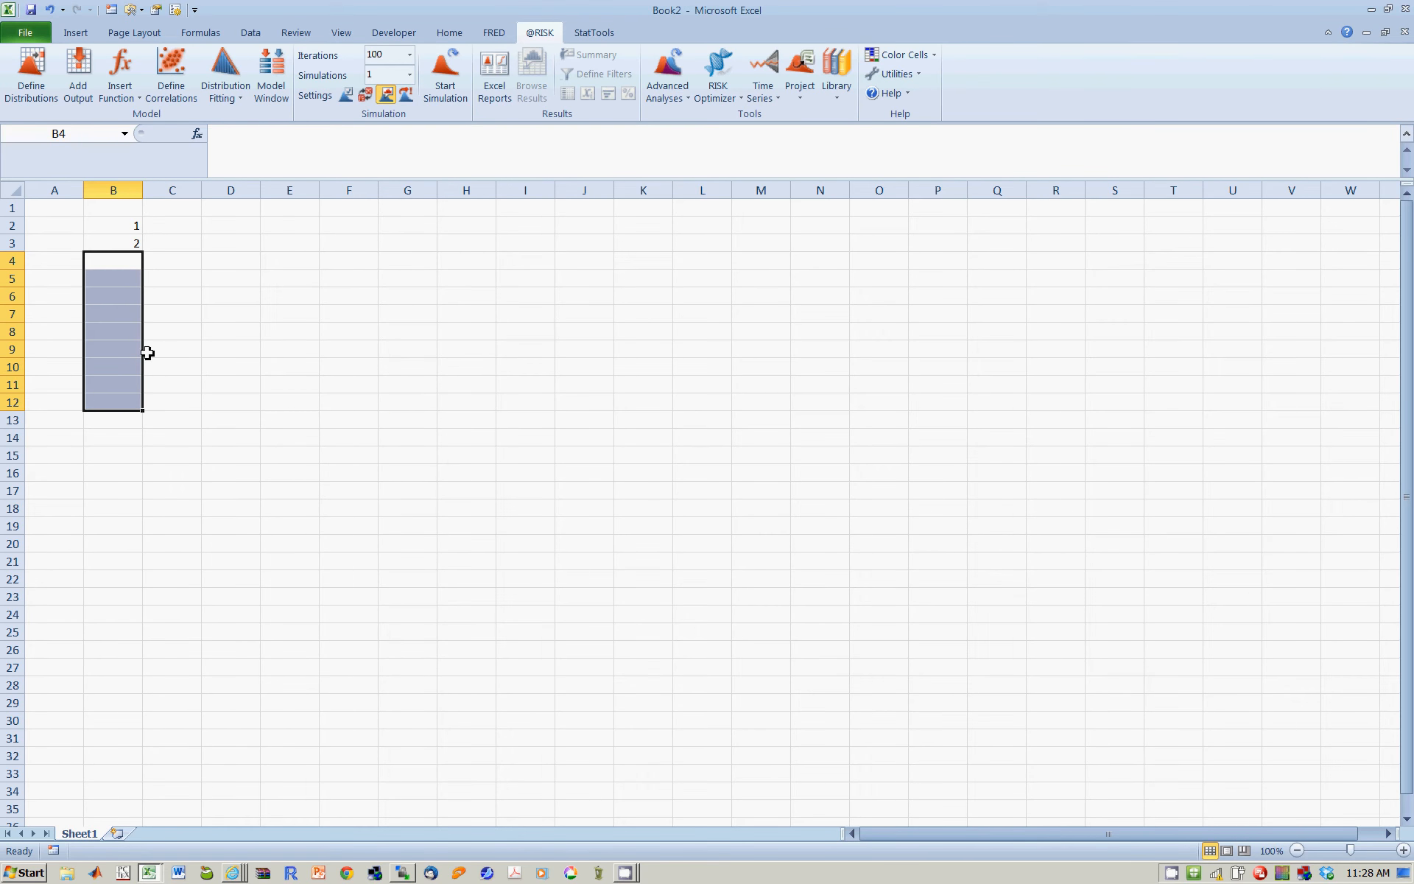
left_click(220, 315)
Copy the formula in B3 down through cell B13 with the Fill Down command
left_click(111, 244)
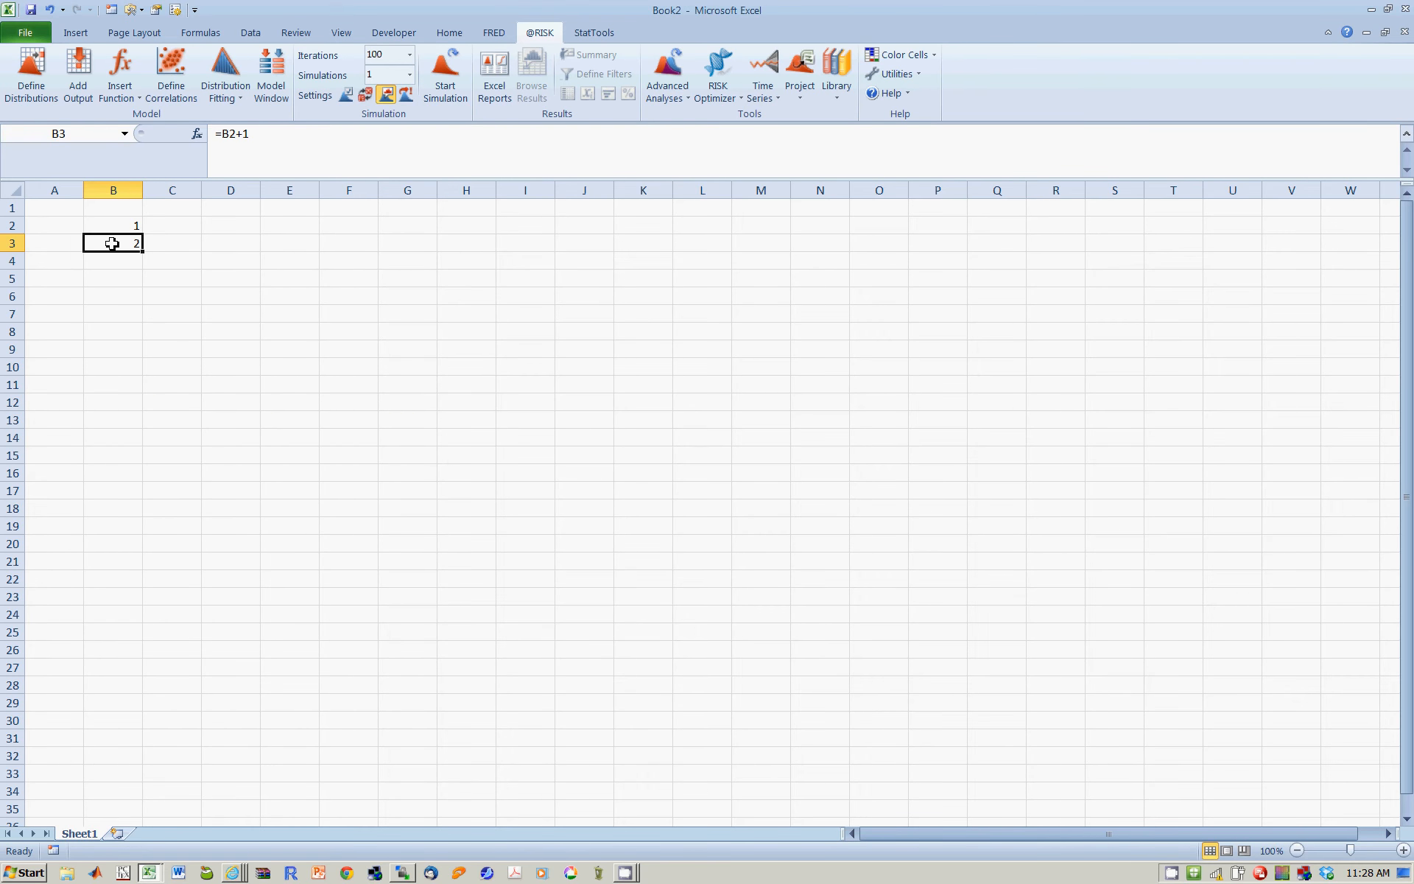
left_click_drag(112, 244, 110, 418)
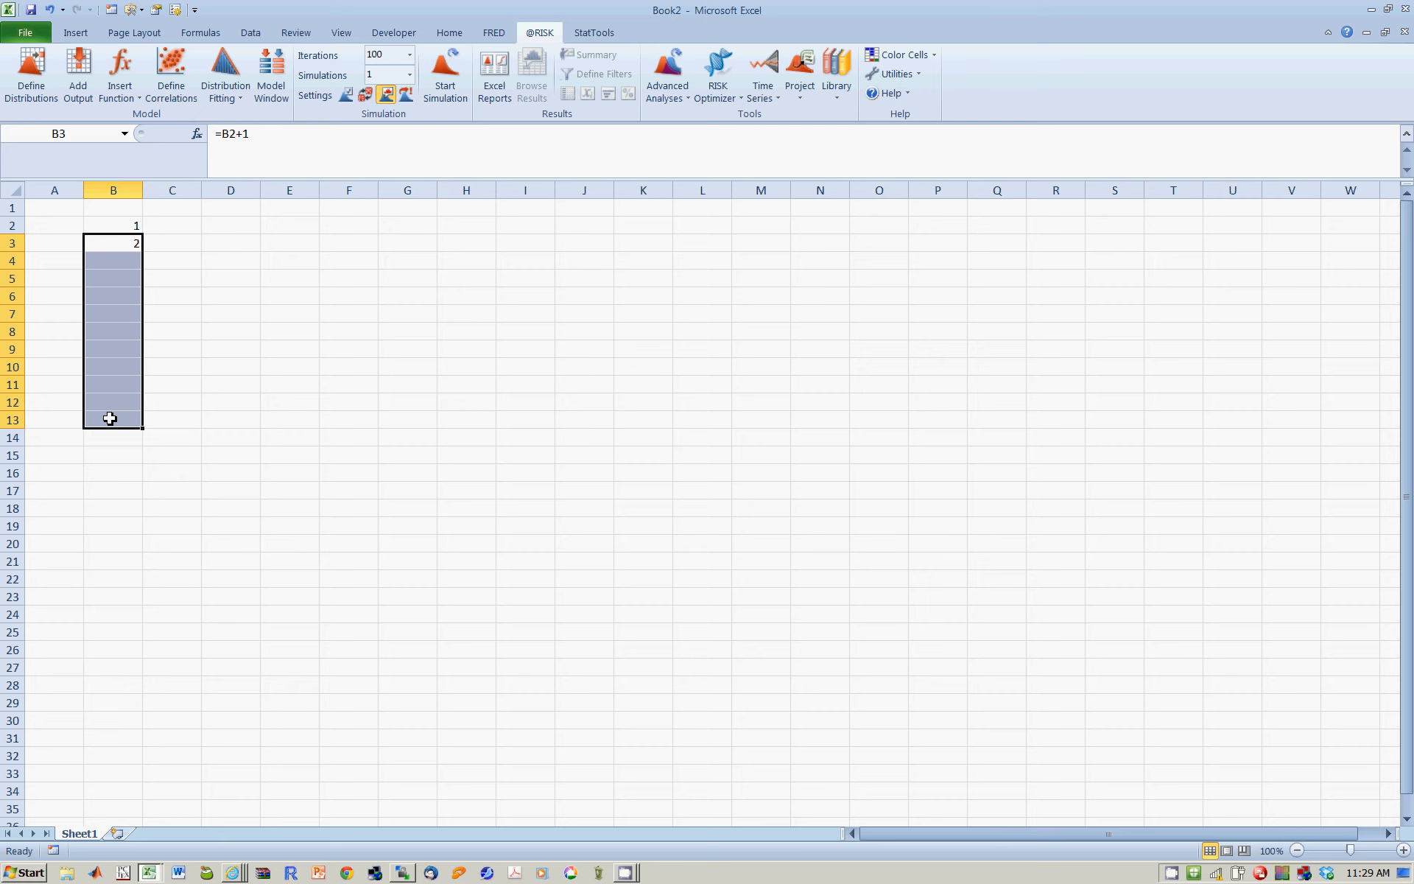
key("ctrl+d")
left_click(184, 369)
left_click(369, 343)
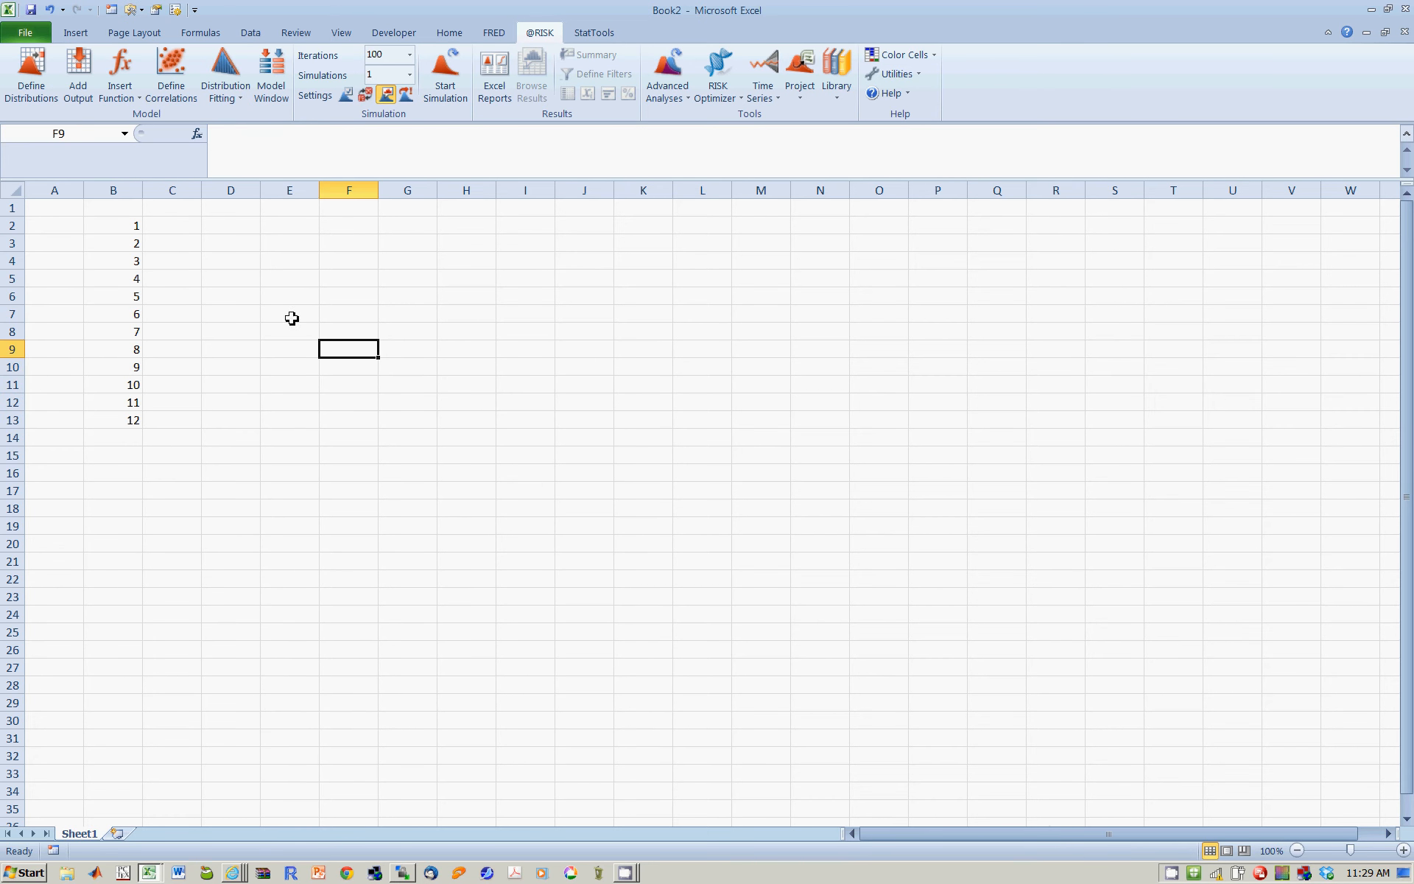
Examine the formula in cell B3 and its cell reference without changing it
left_click(215, 294)
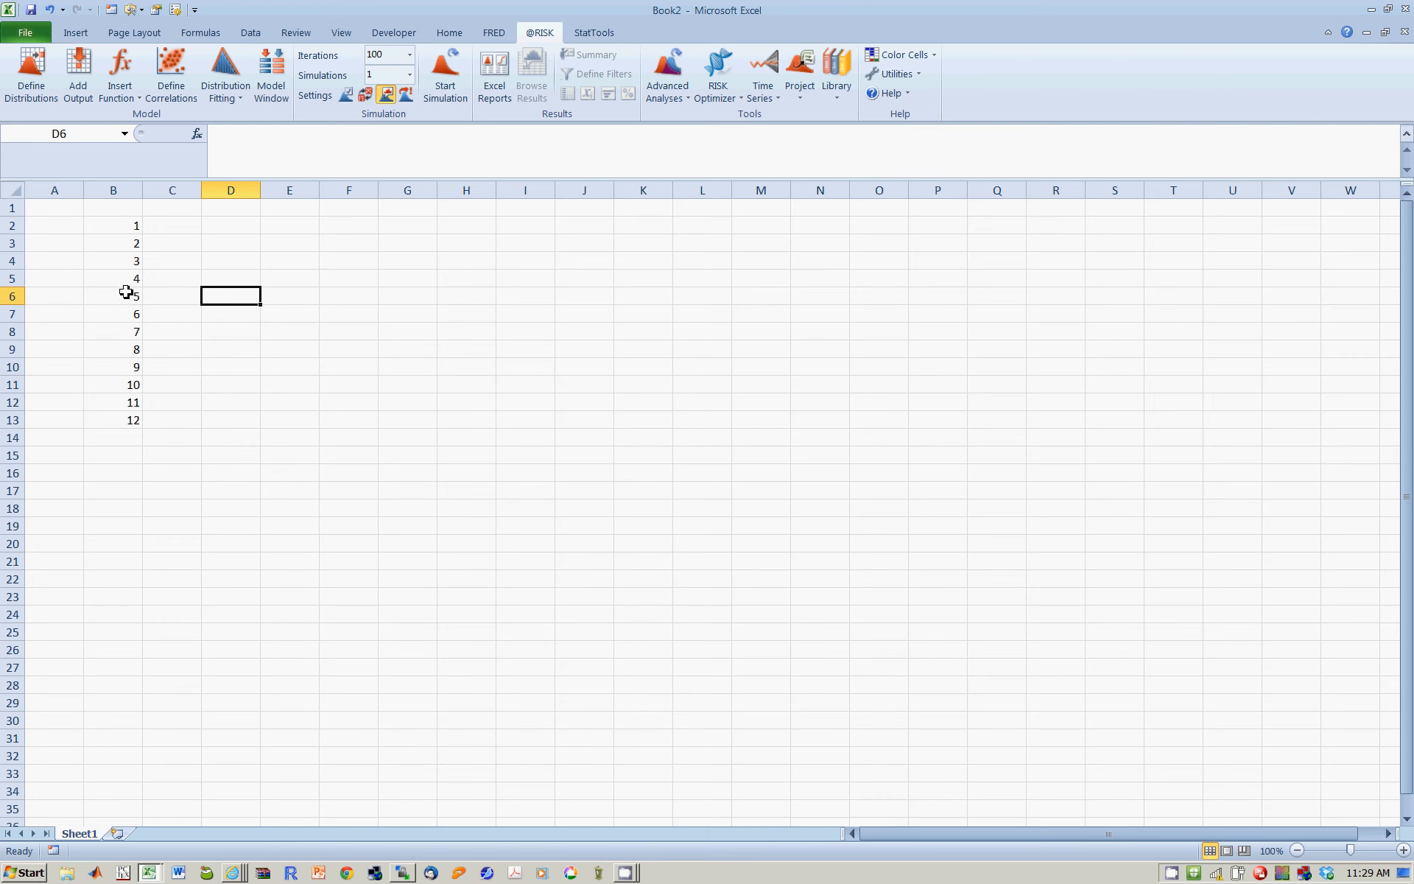
left_click(115, 243)
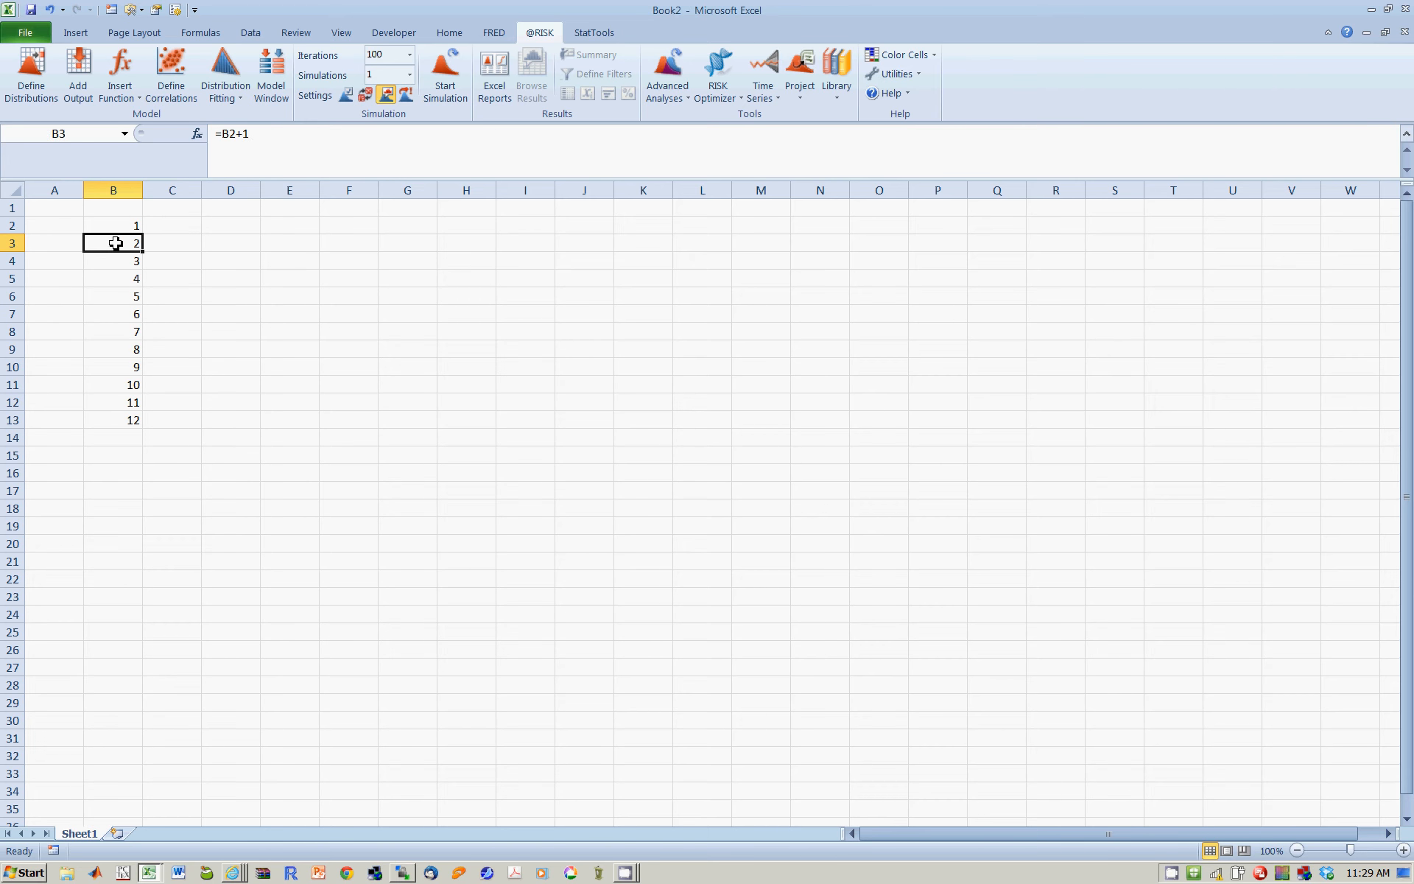
double_click(112, 243)
left_click(283, 277)
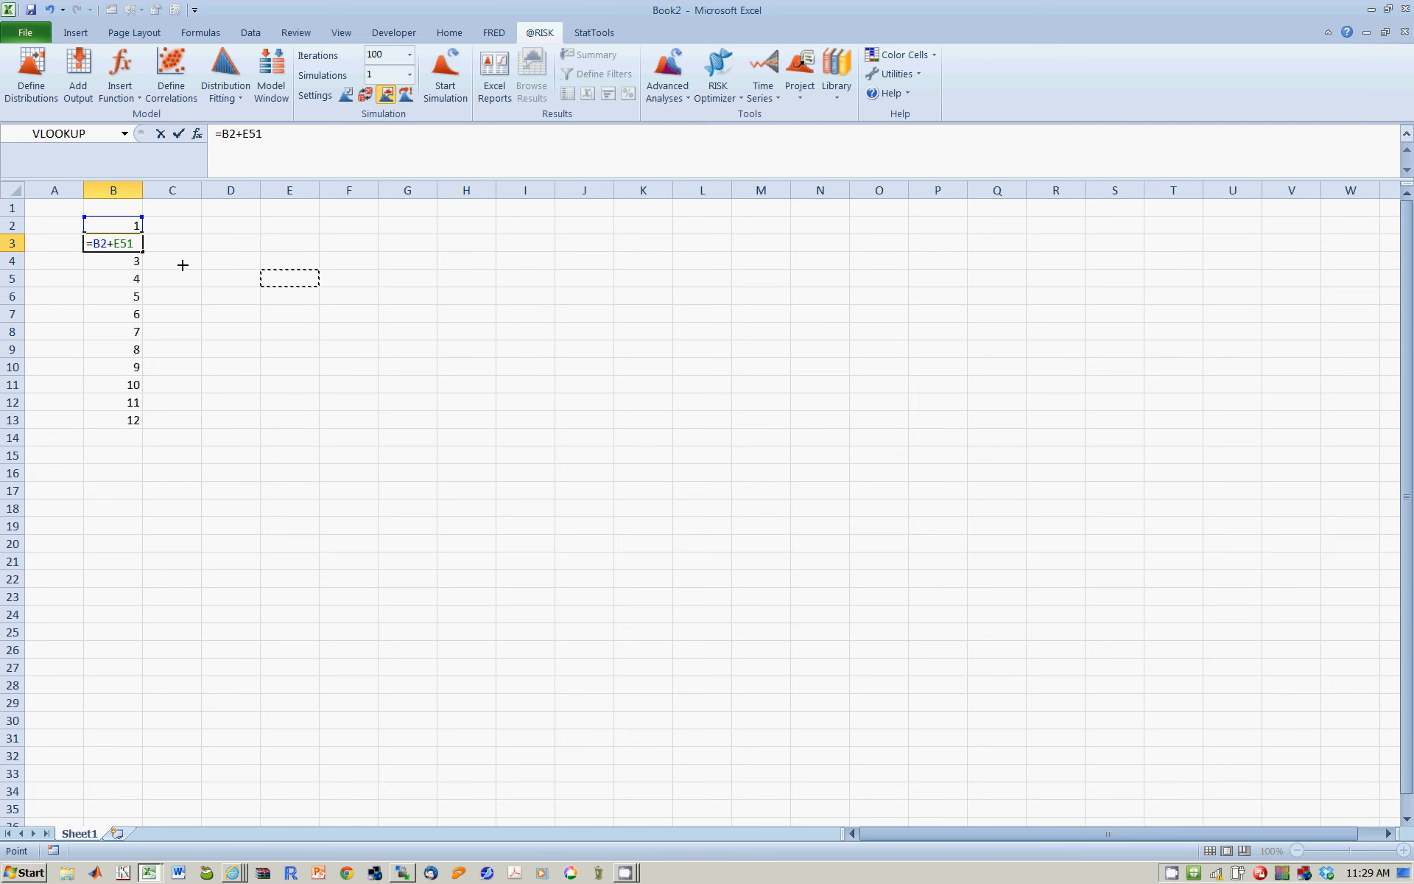
key("Escape")
double_click(107, 242)
key("Escape")
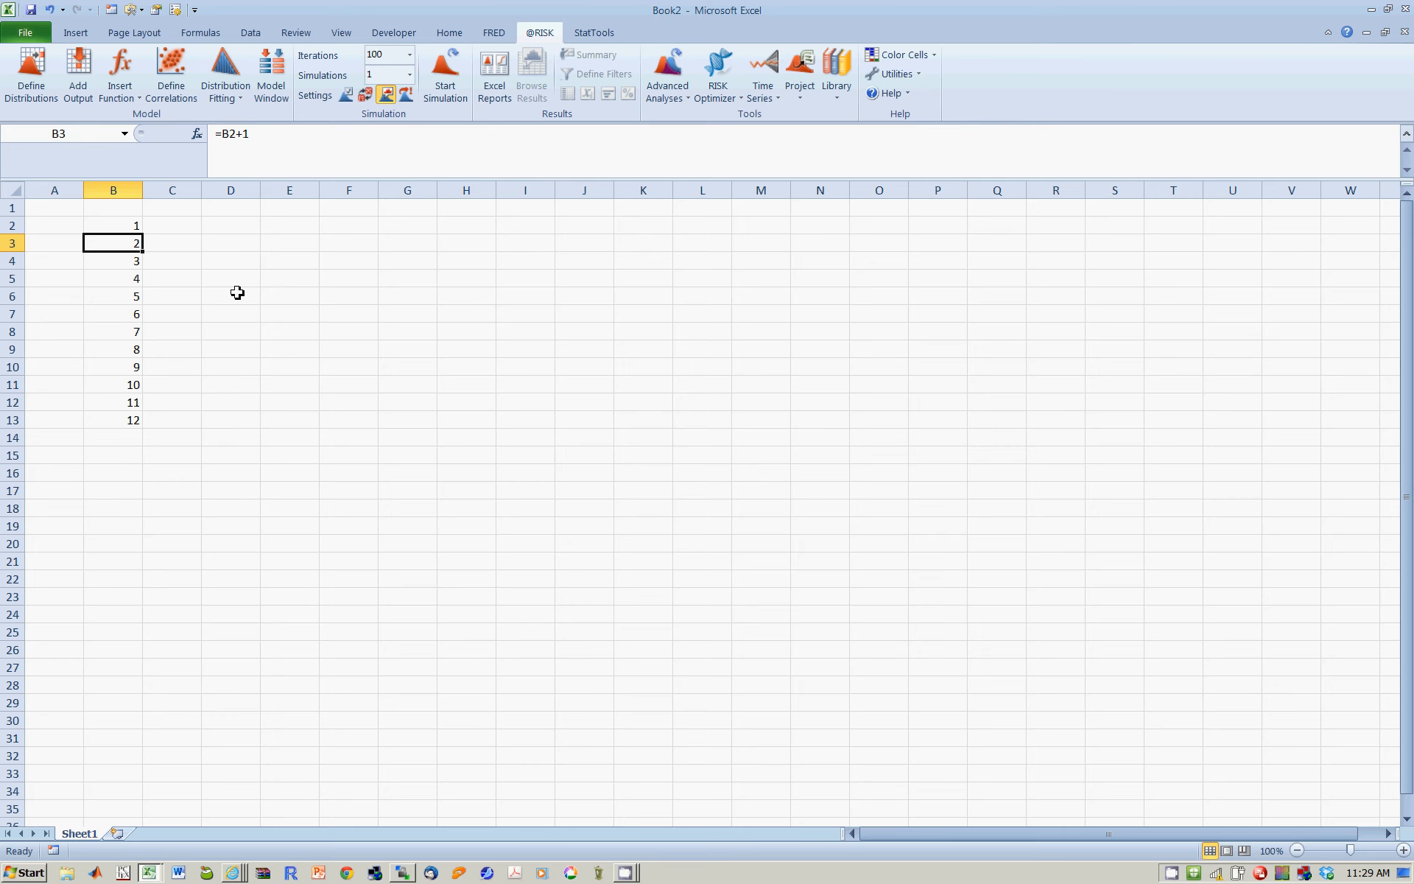
left_click(239, 292)
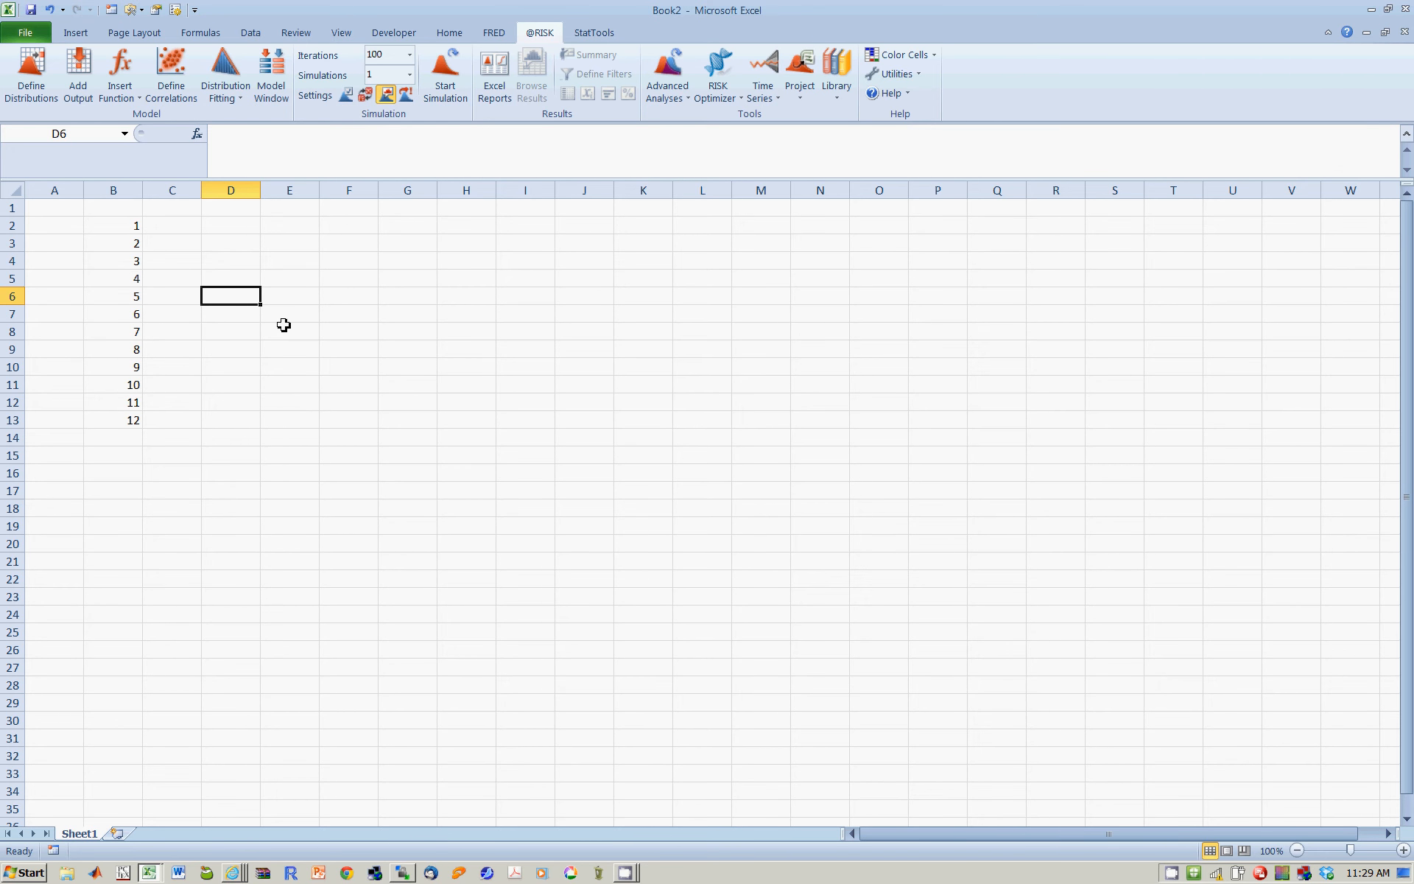
left_click(233, 226)
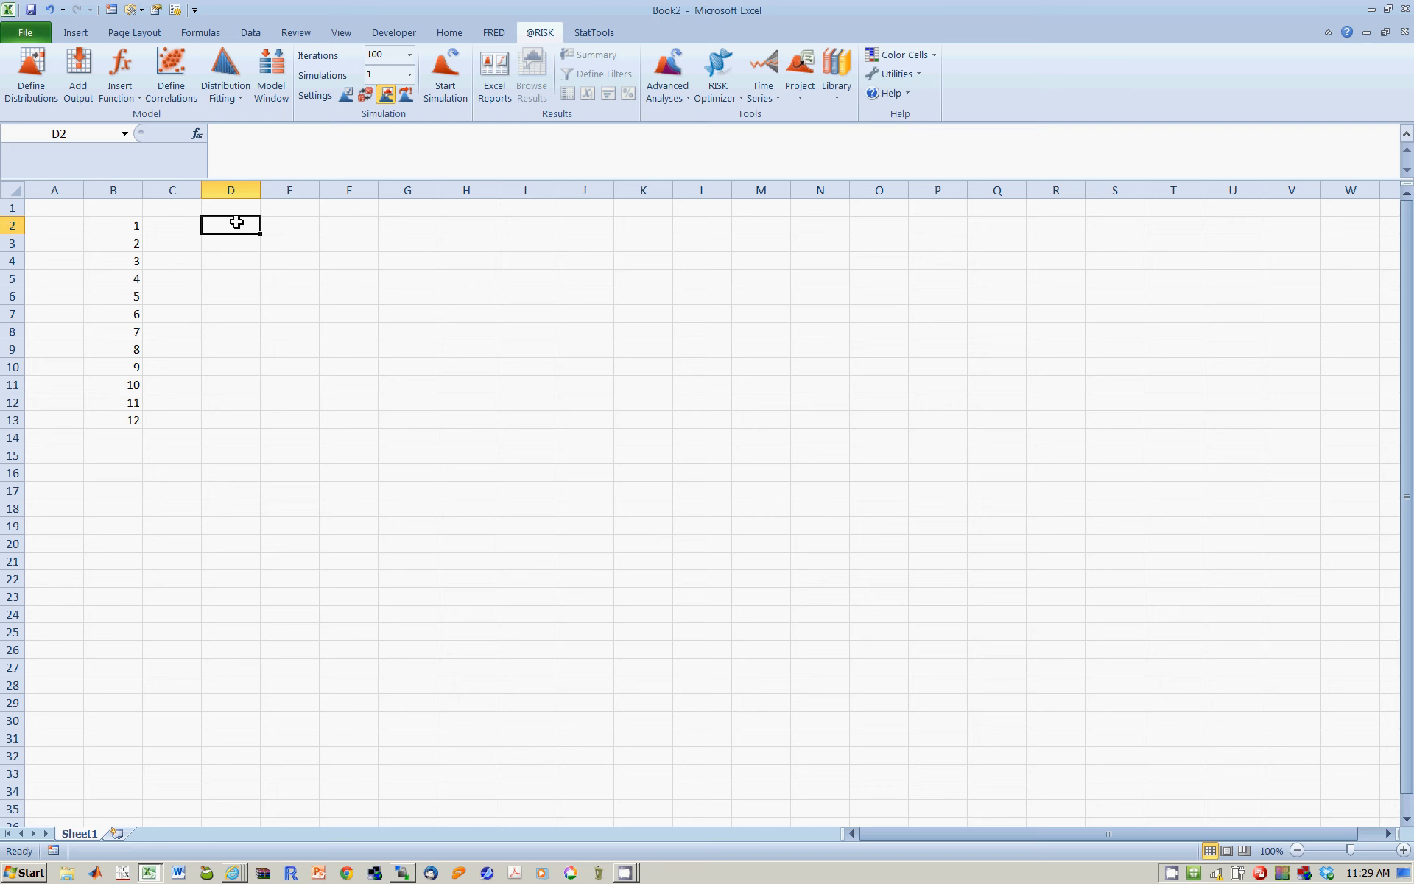
type("~")
key("Escape")
left_click(171, 258)
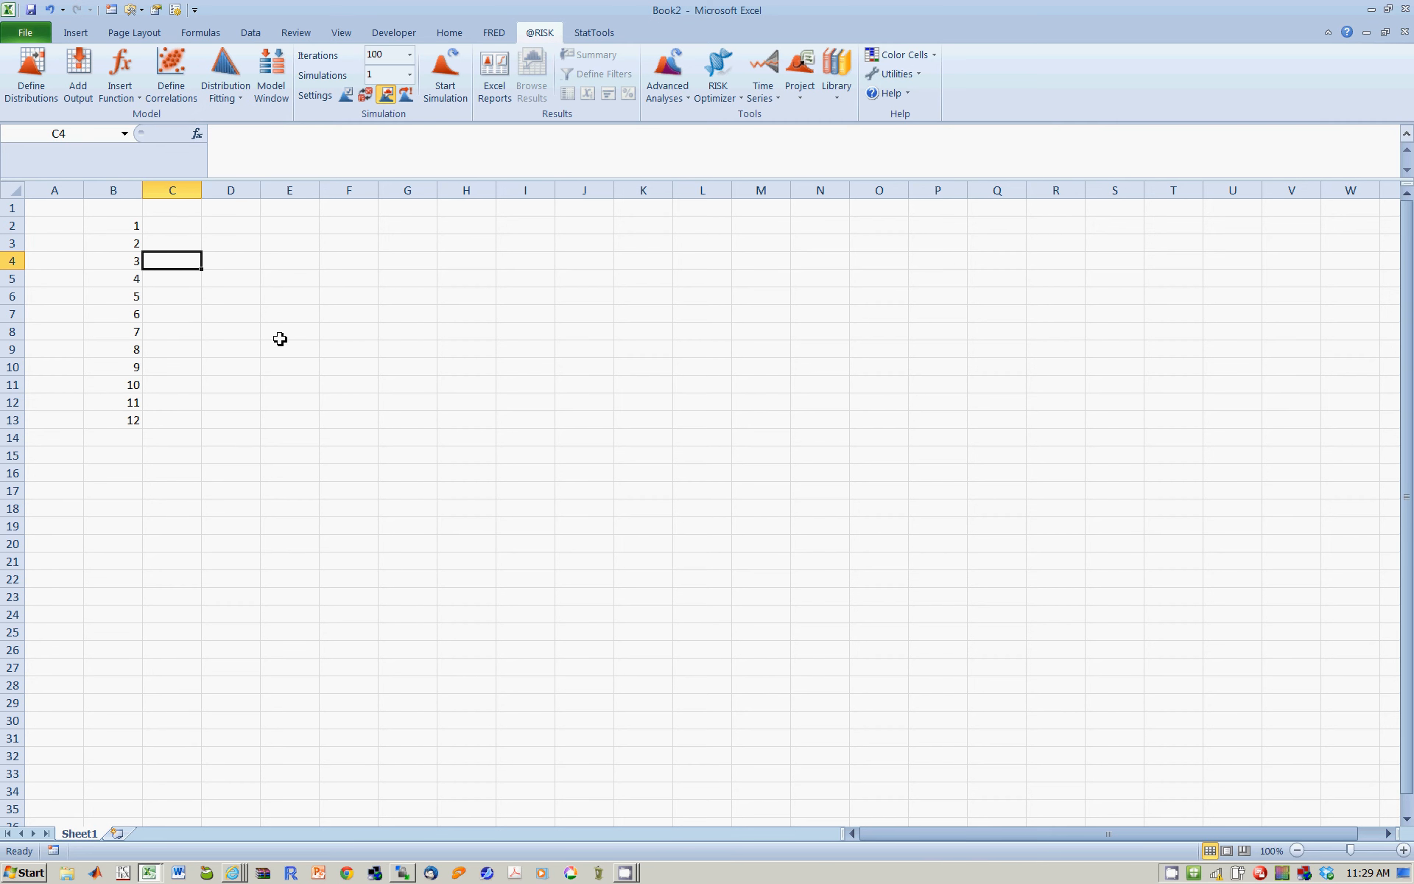
Display the sheet's formulas to examine how the references change down column B, and return to showing values
key("ctrl+grave")
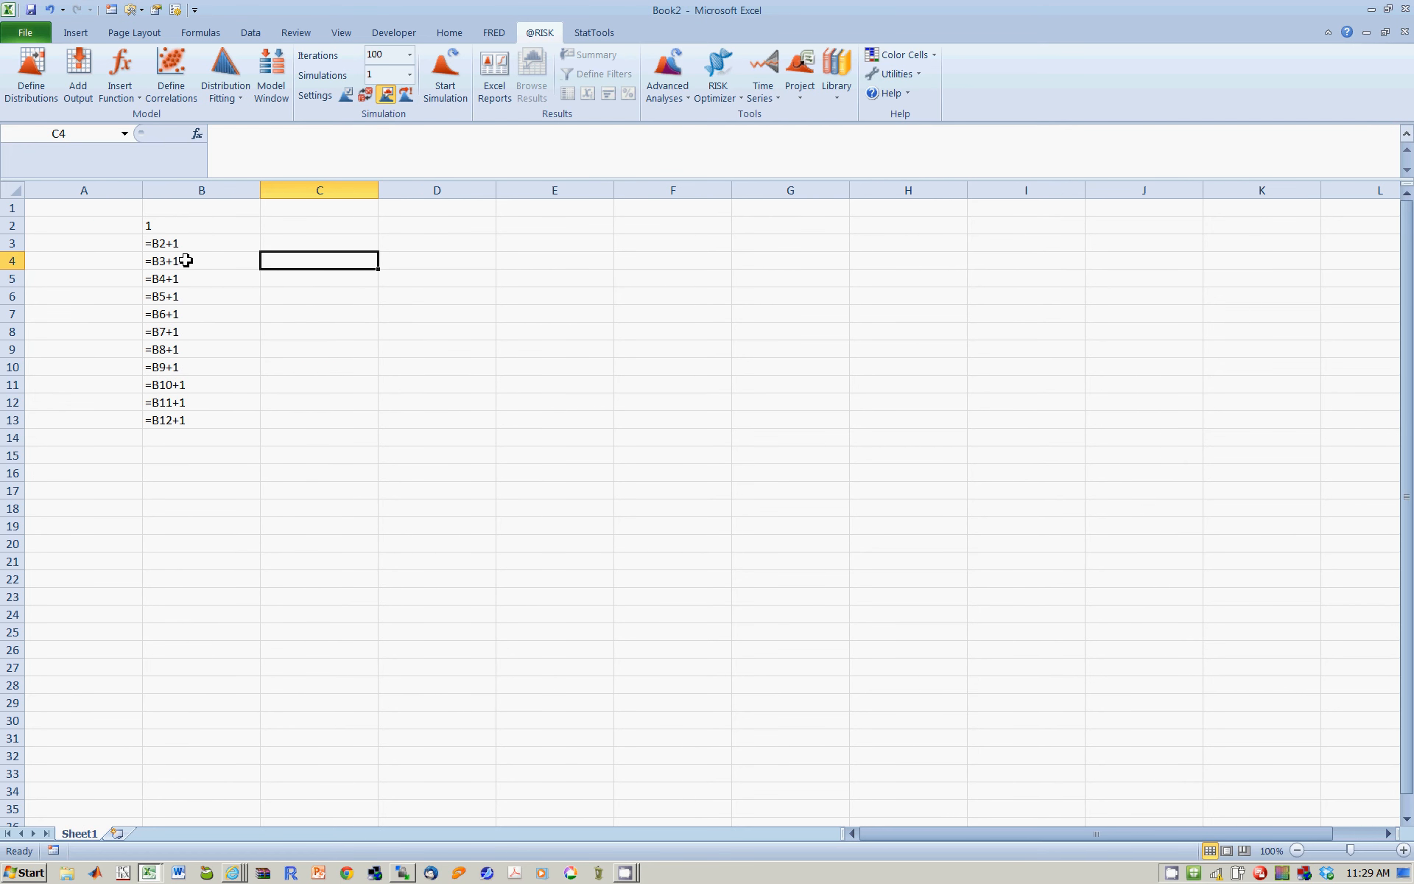
key("ctrl+grave")
left_click(275, 304)
left_click(423, 317)
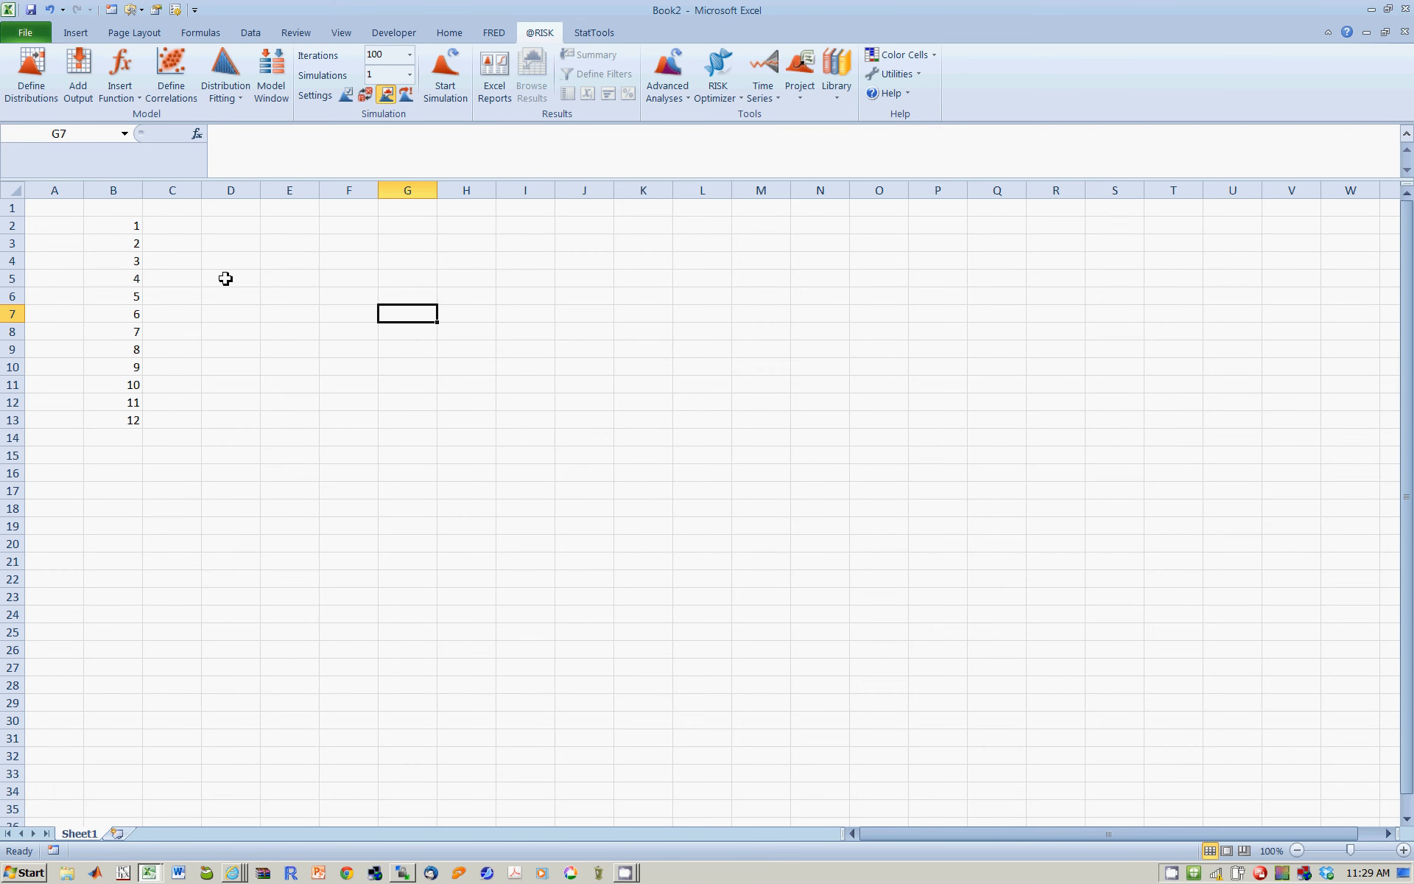
key("ctrl+grave")
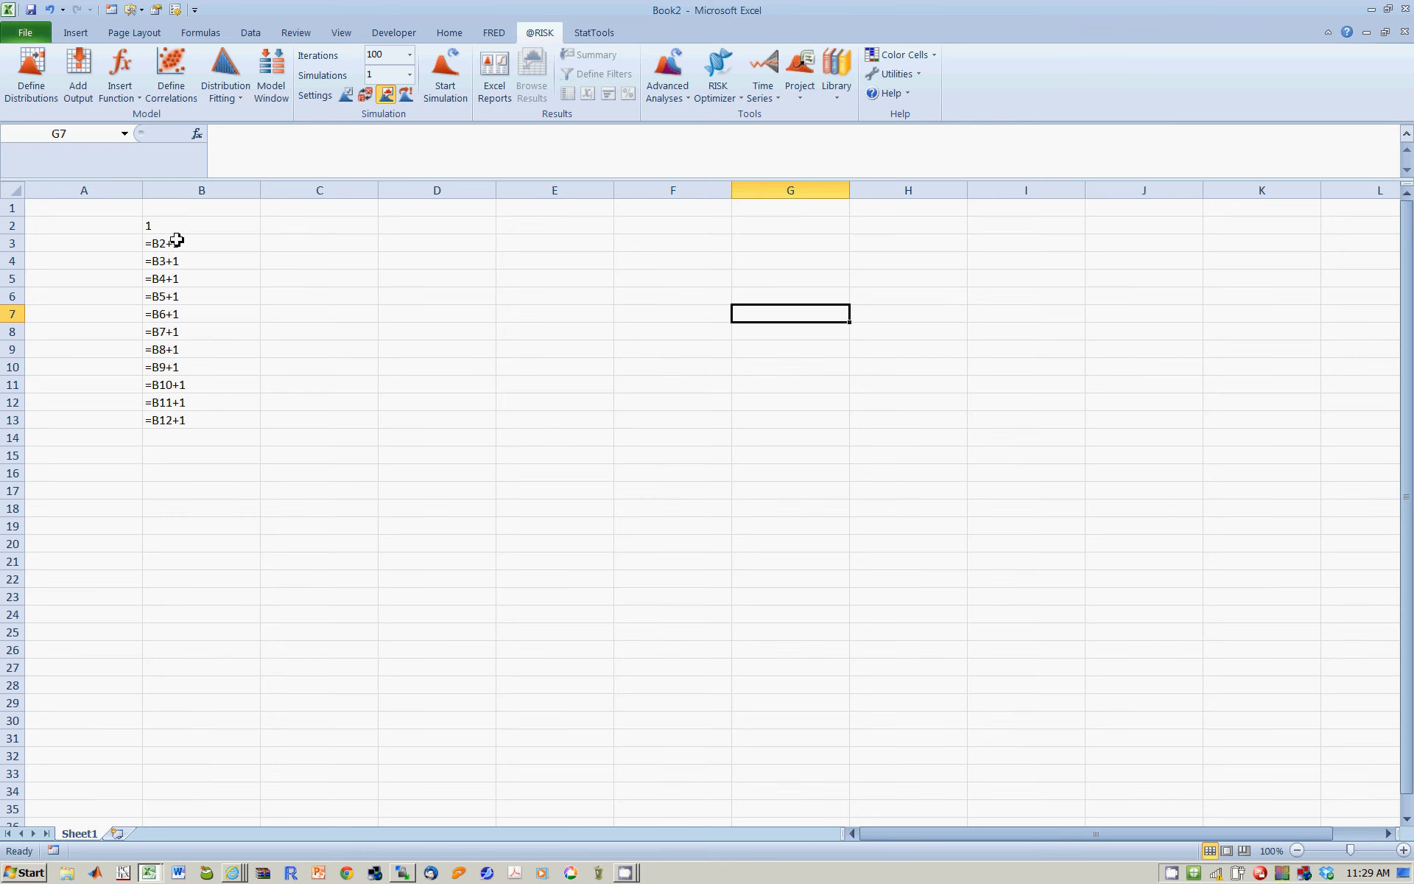
key("ctrl+grave")
left_click(204, 262)
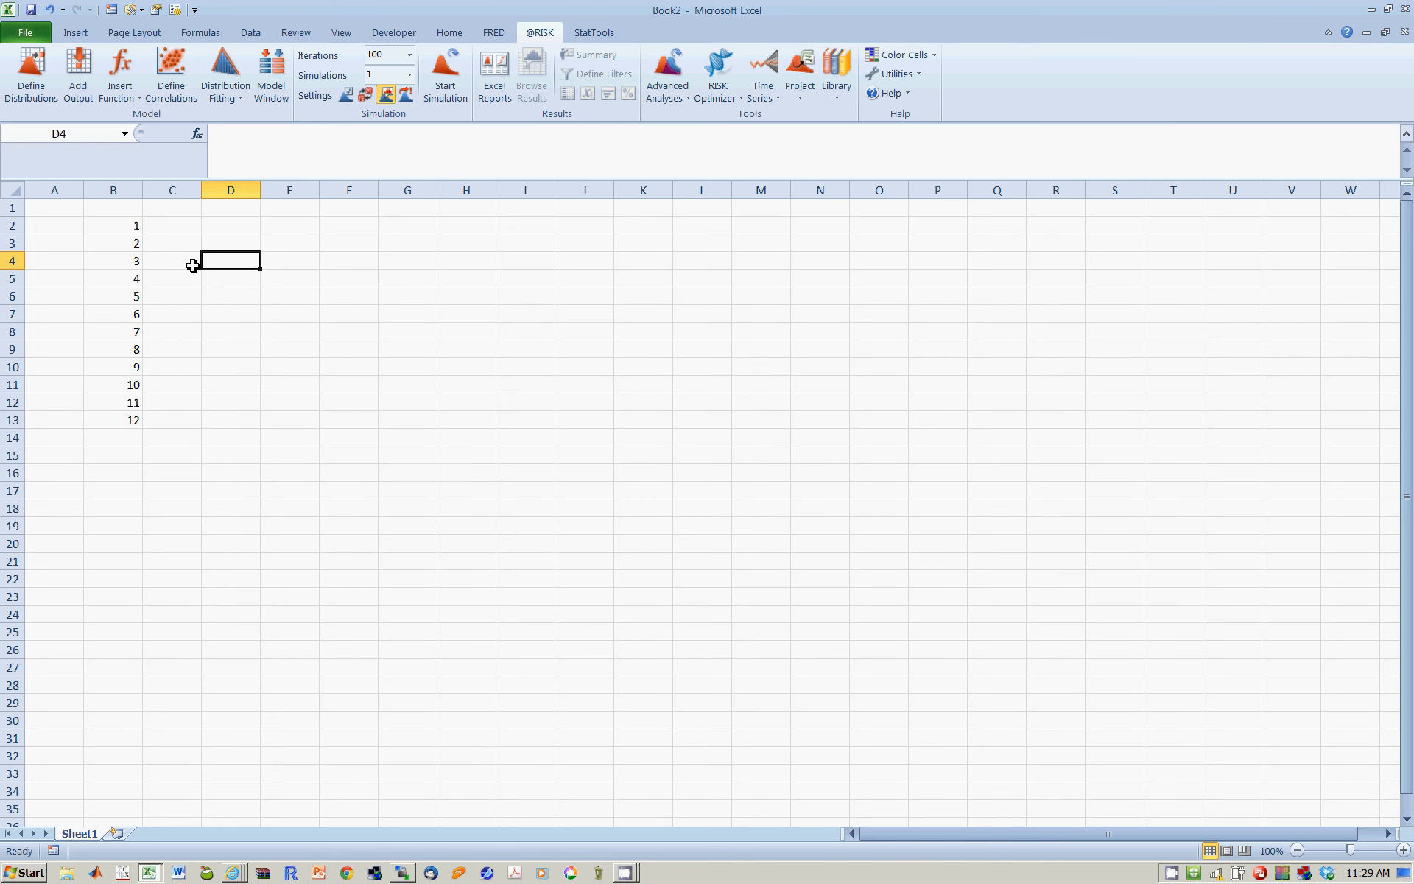
left_click(131, 246)
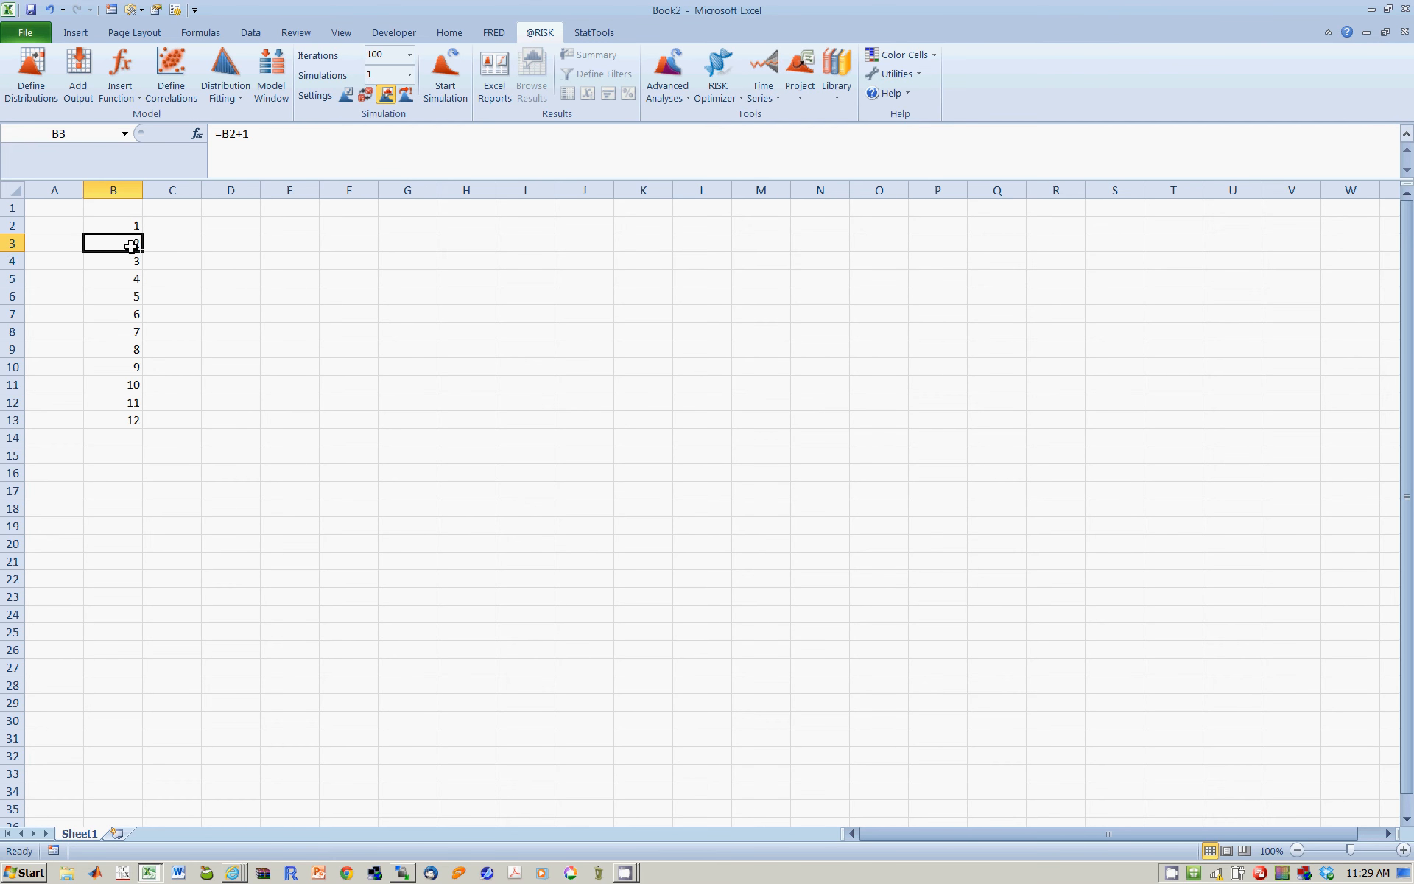
left_click_drag(135, 245, 140, 423)
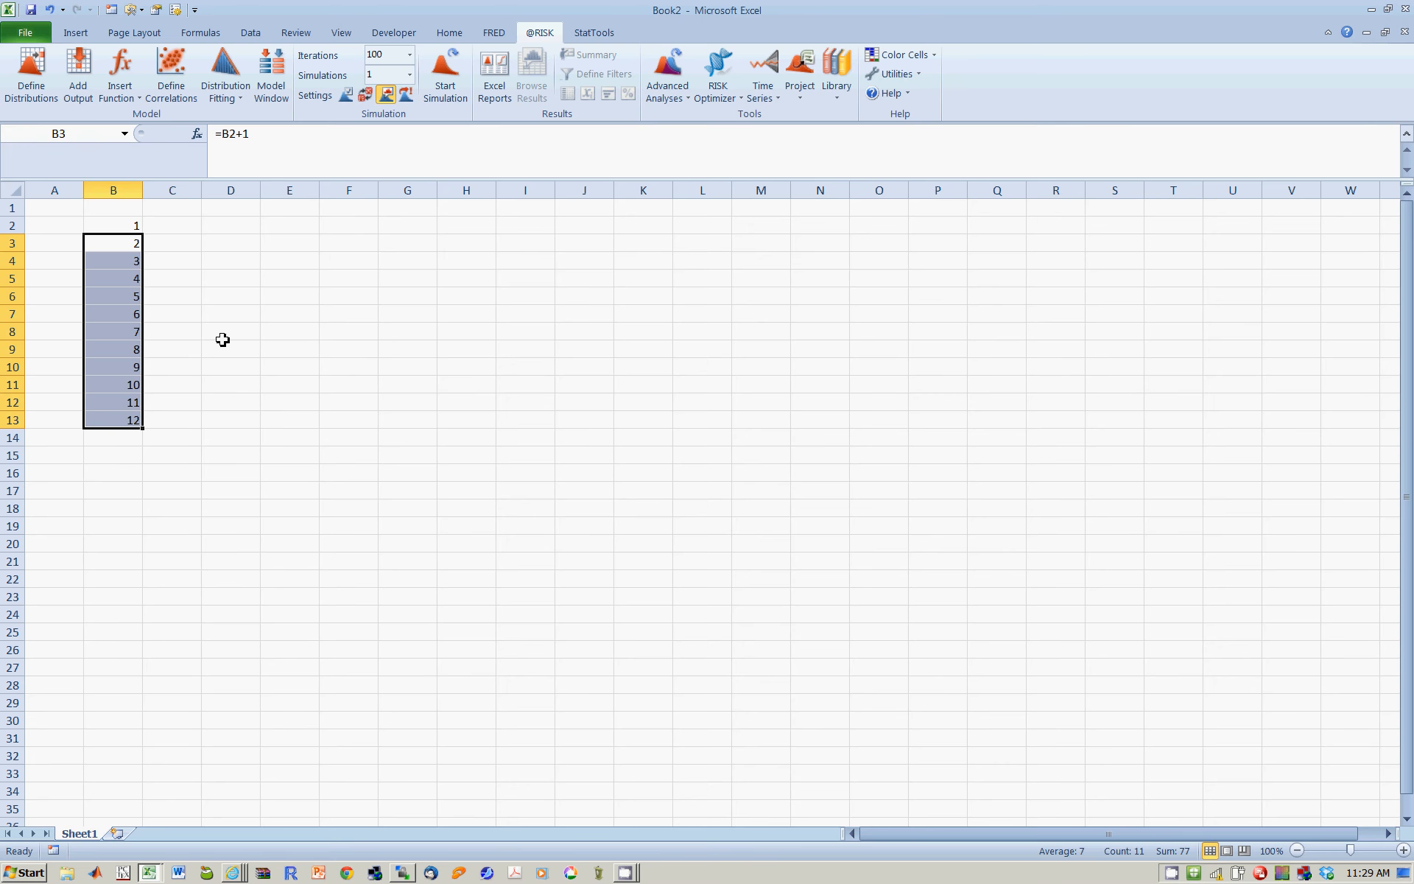
left_click(221, 335)
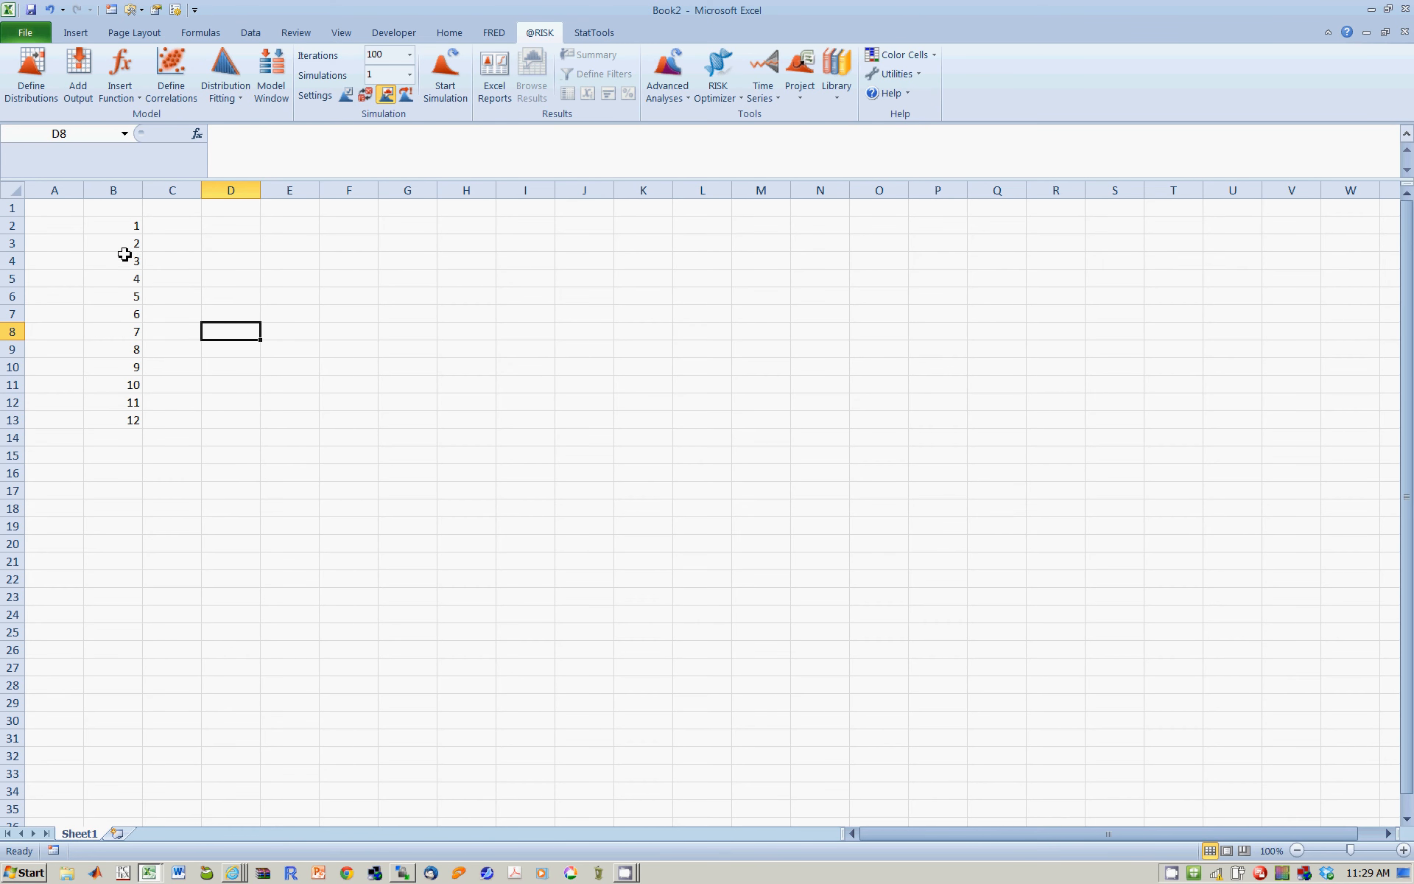
Change the formula in cell B3 to =B2+2
left_click(124, 247)
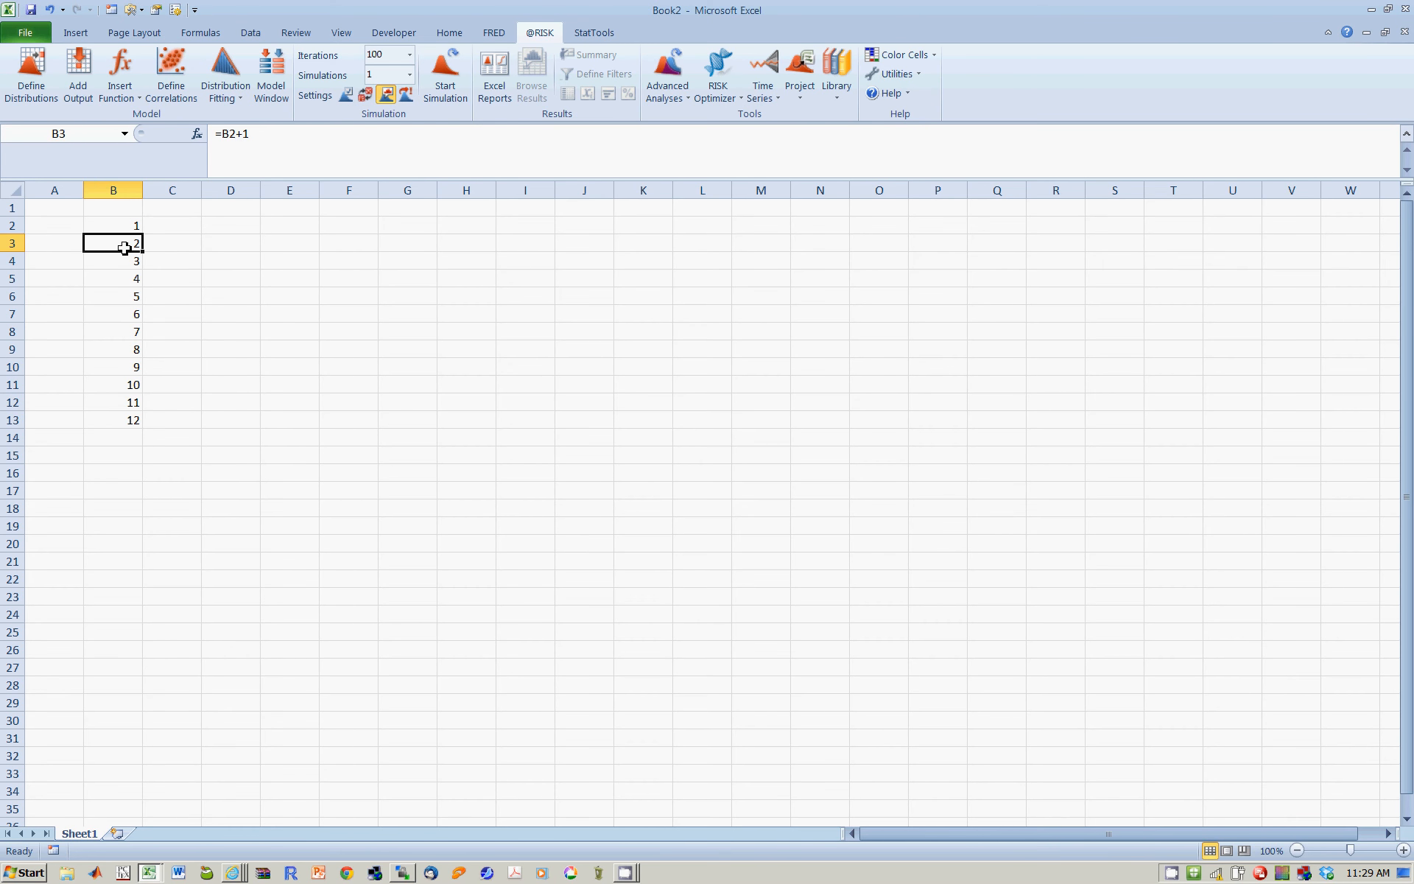
left_click(272, 135)
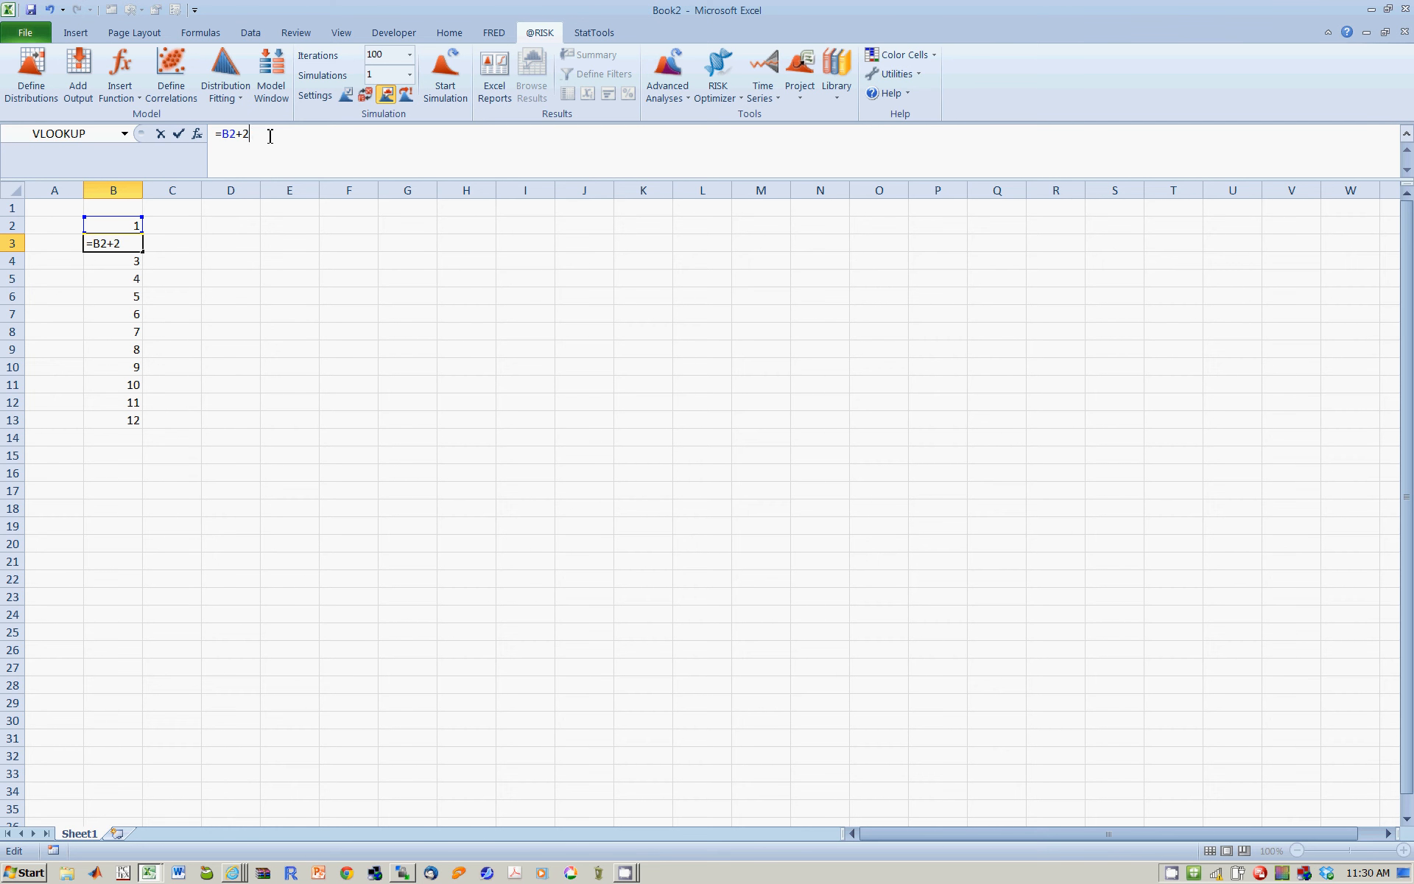
key("Return")
Extend the revised formula in B3 down through cell B13 so the whole series uses the increment of 2
left_click(126, 242)
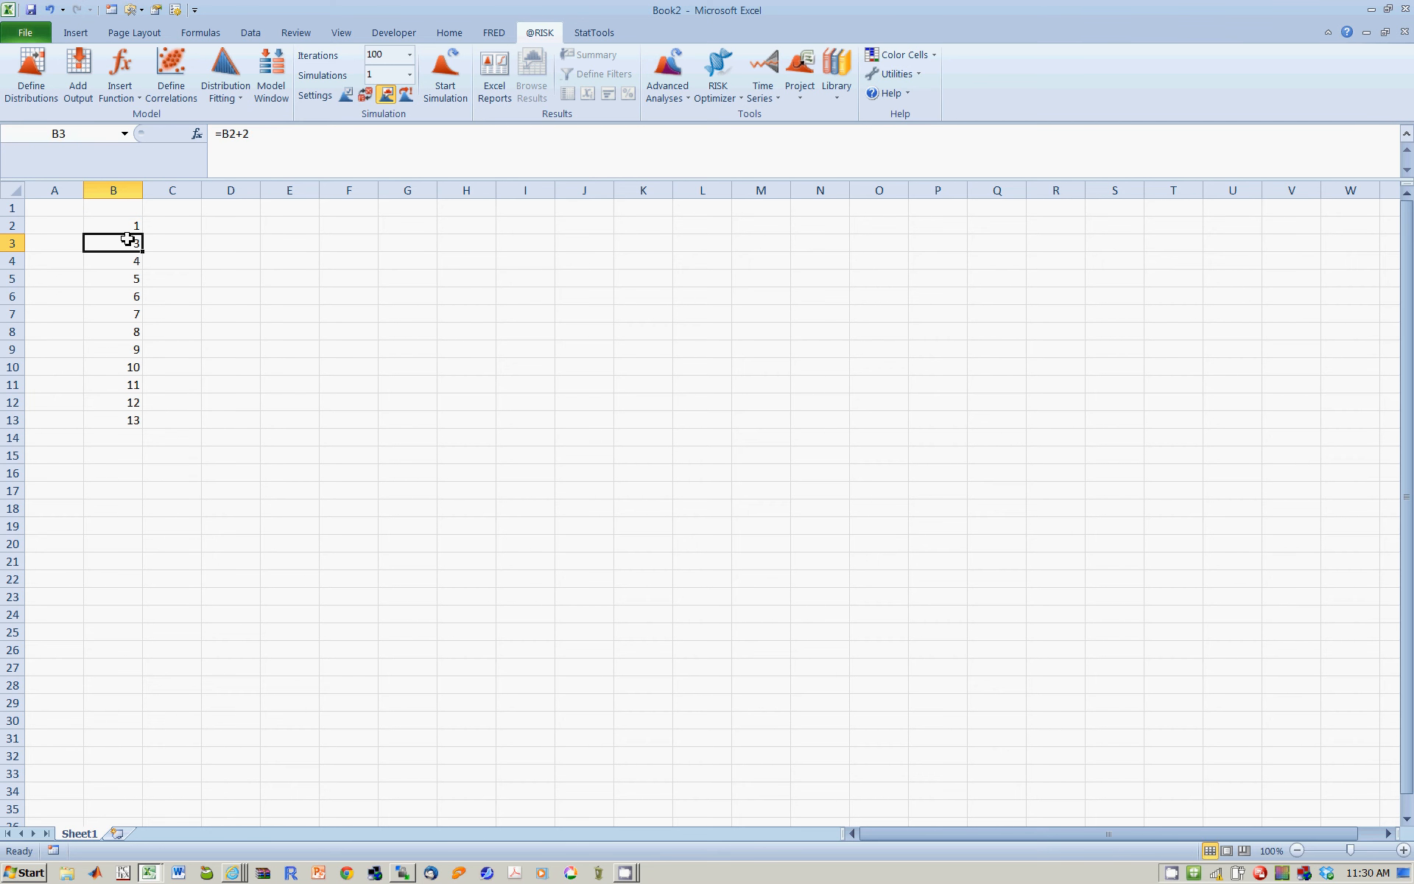
left_click_drag(143, 254, 165, 408)
left_click(231, 384)
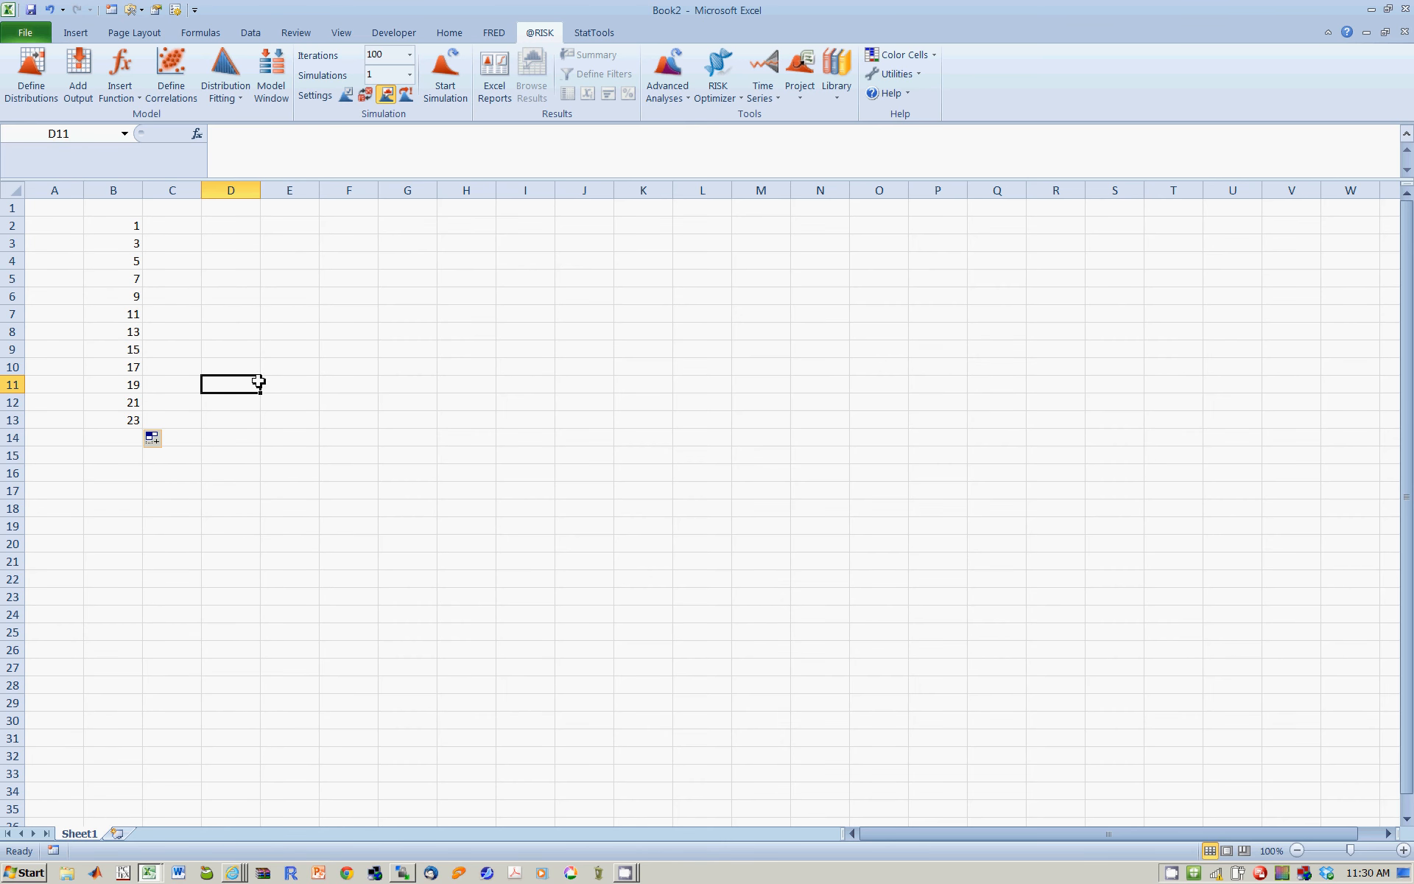
left_click(338, 355)
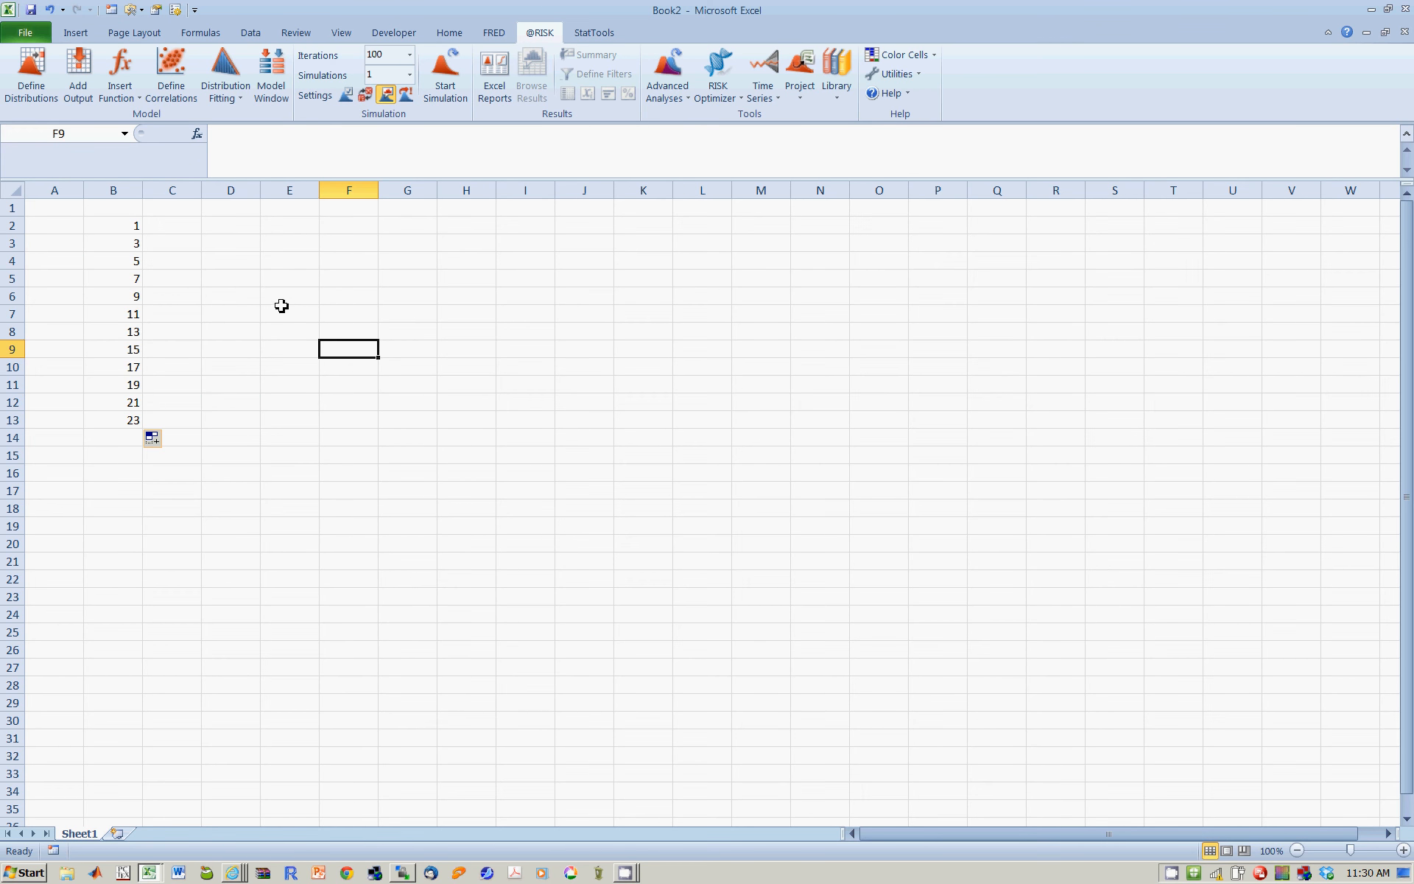
left_click(236, 292)
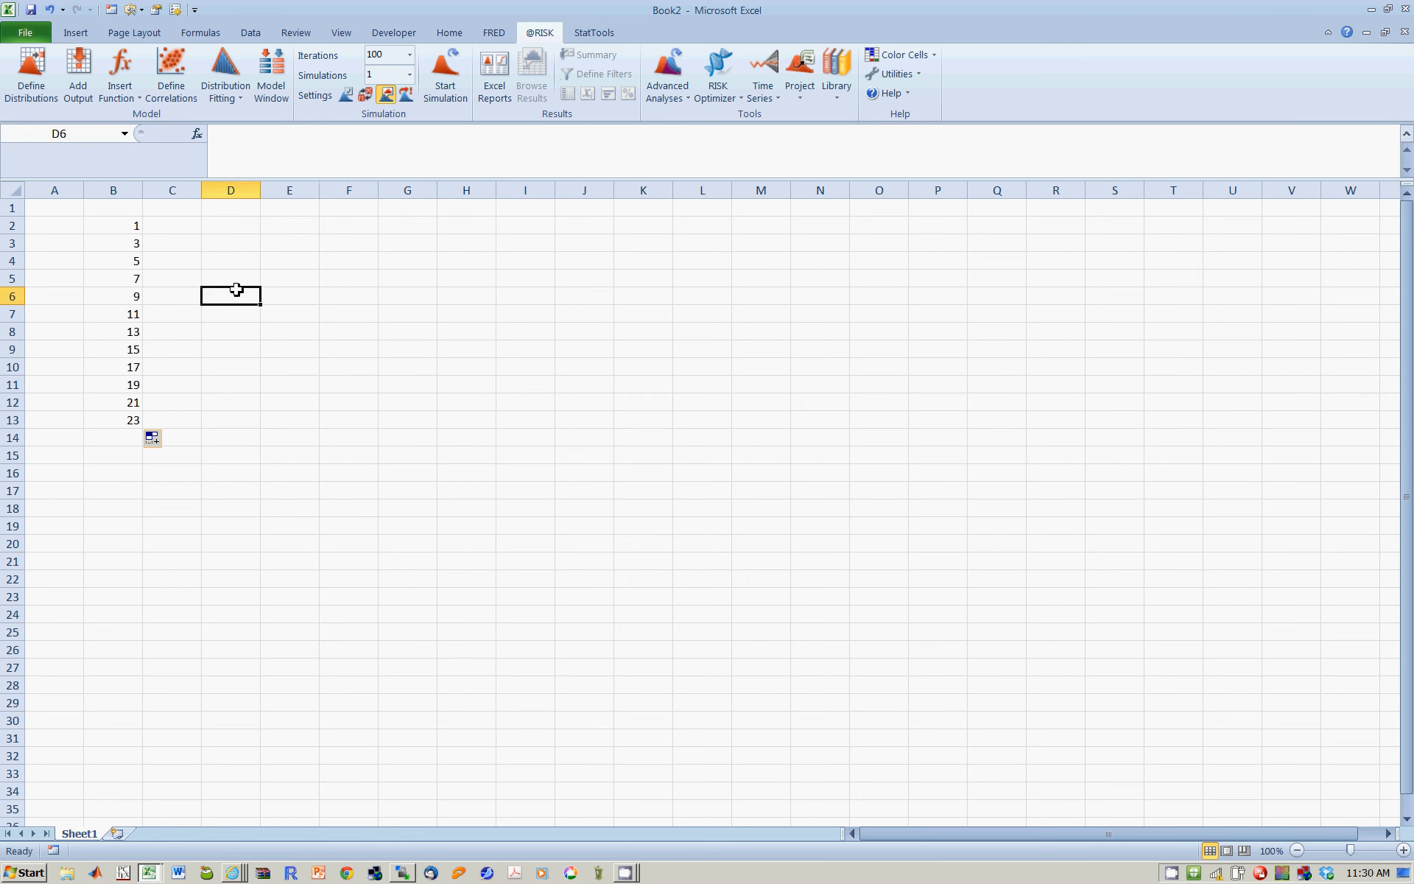
left_click(247, 247)
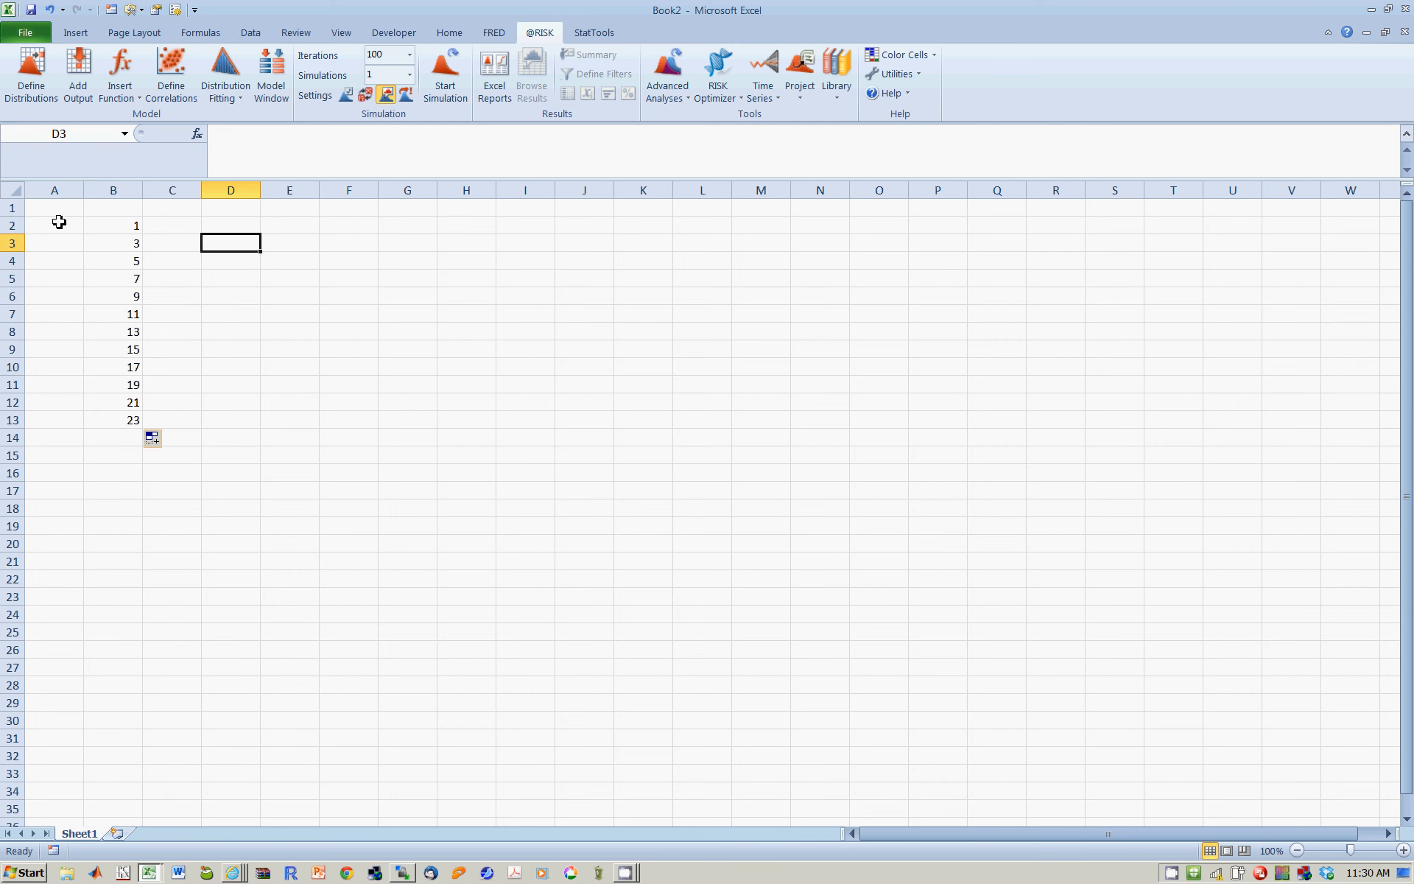
left_click(55, 226)
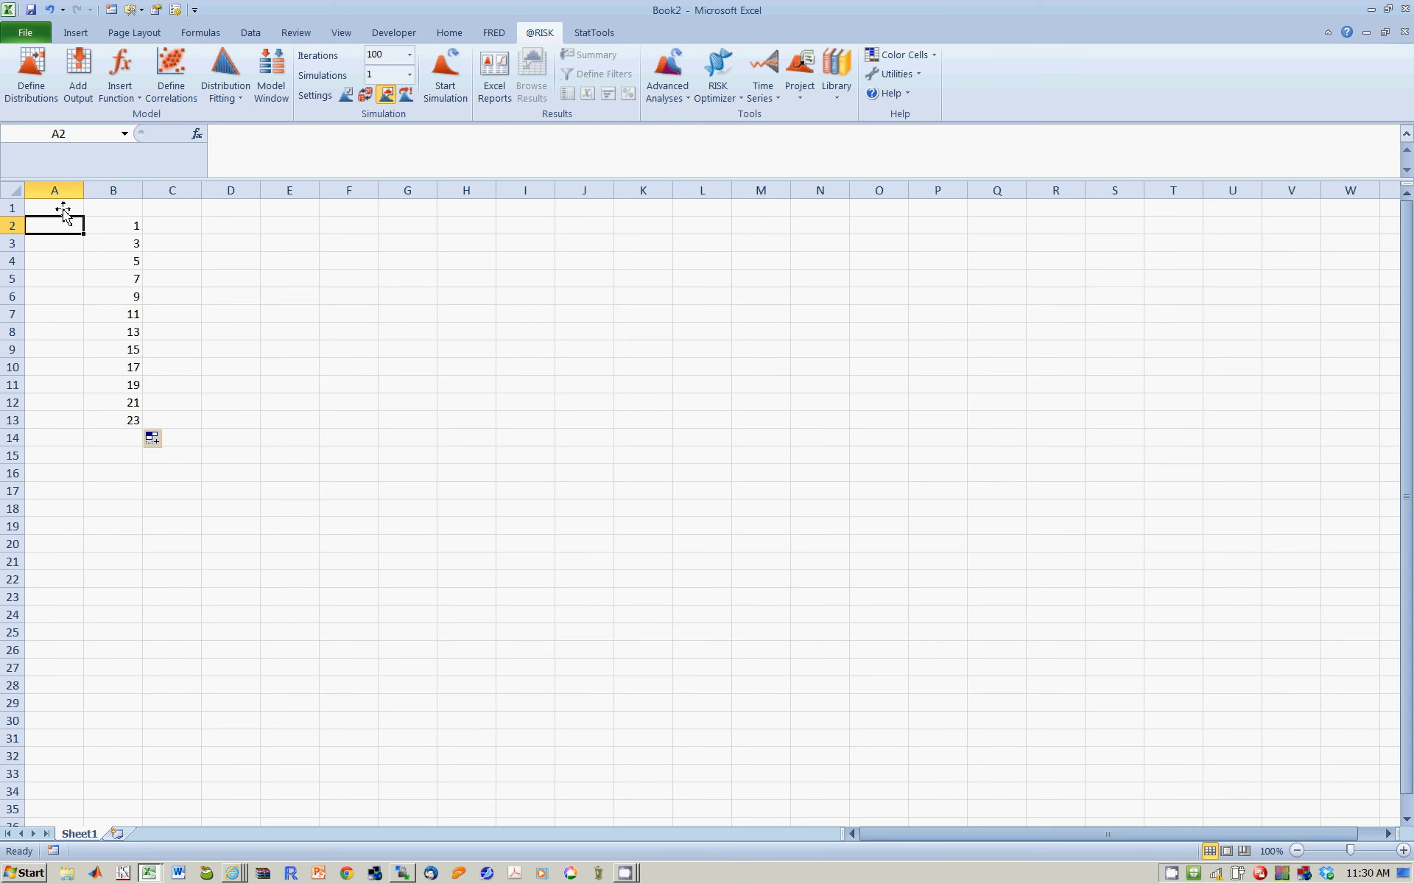
Enter the value 1 in cell A1 as the increment for the series
left_click(61, 208)
type("1")
left_click(562, 299)
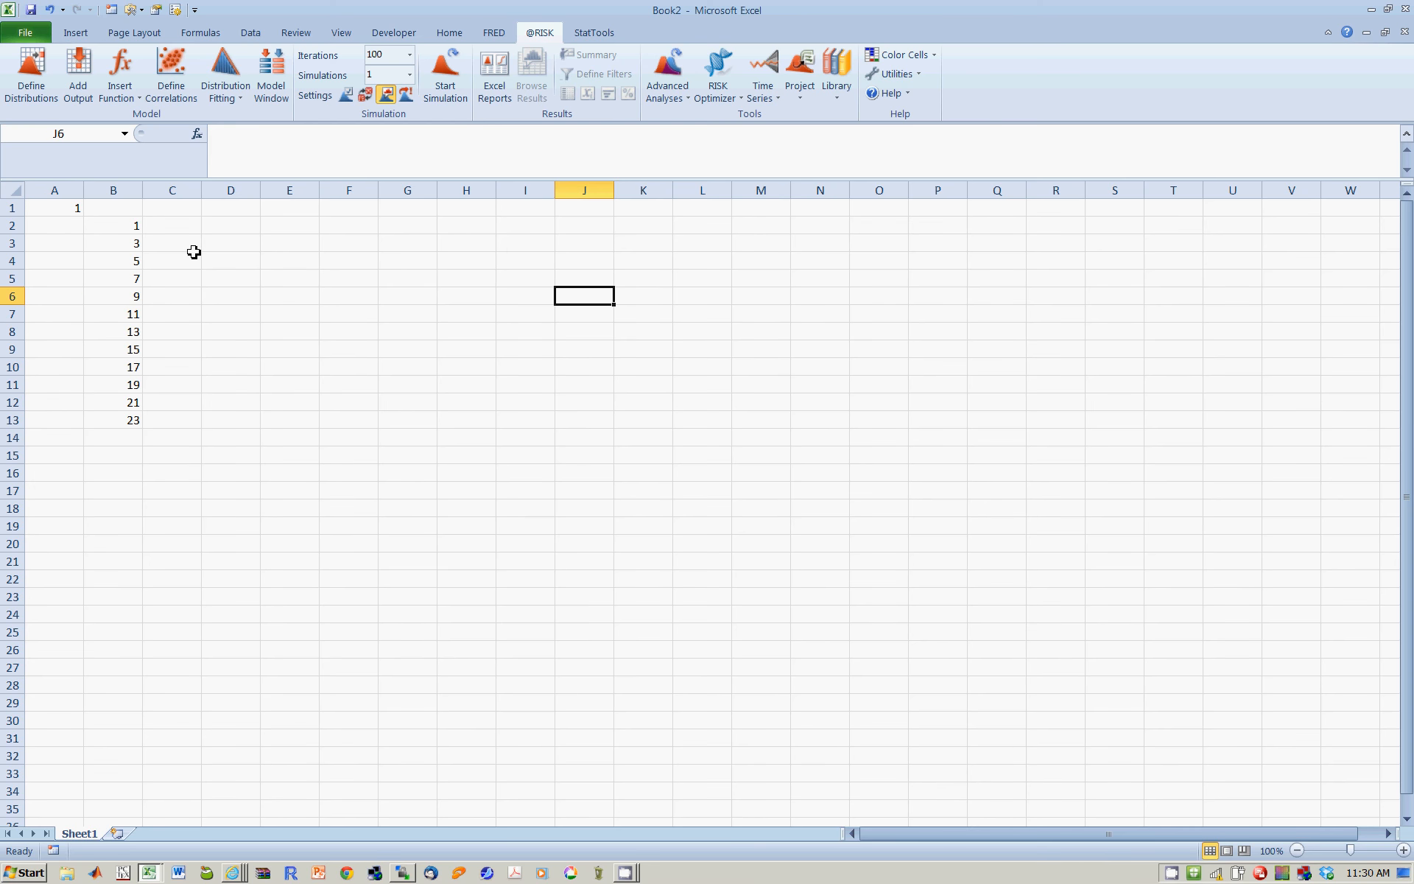
Clear the contents of cells B3 through B13, keeping the starting value in B2
left_click_drag(136, 242, 139, 418)
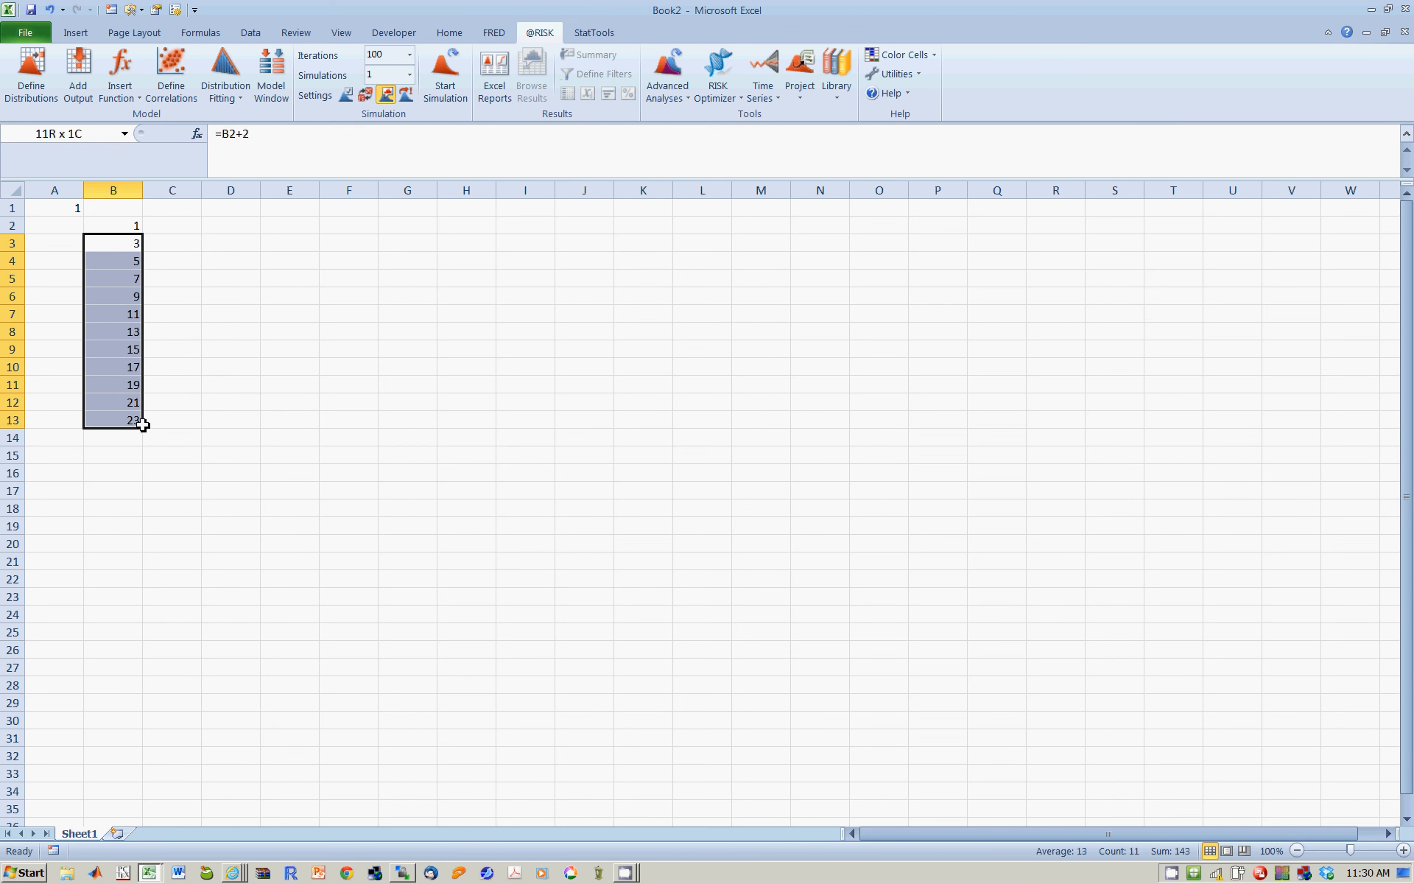
key("Delete")
left_click(267, 408)
Enter the formula =B2+A1 in cell B3 and fill it down through cell B8
left_click(102, 249)
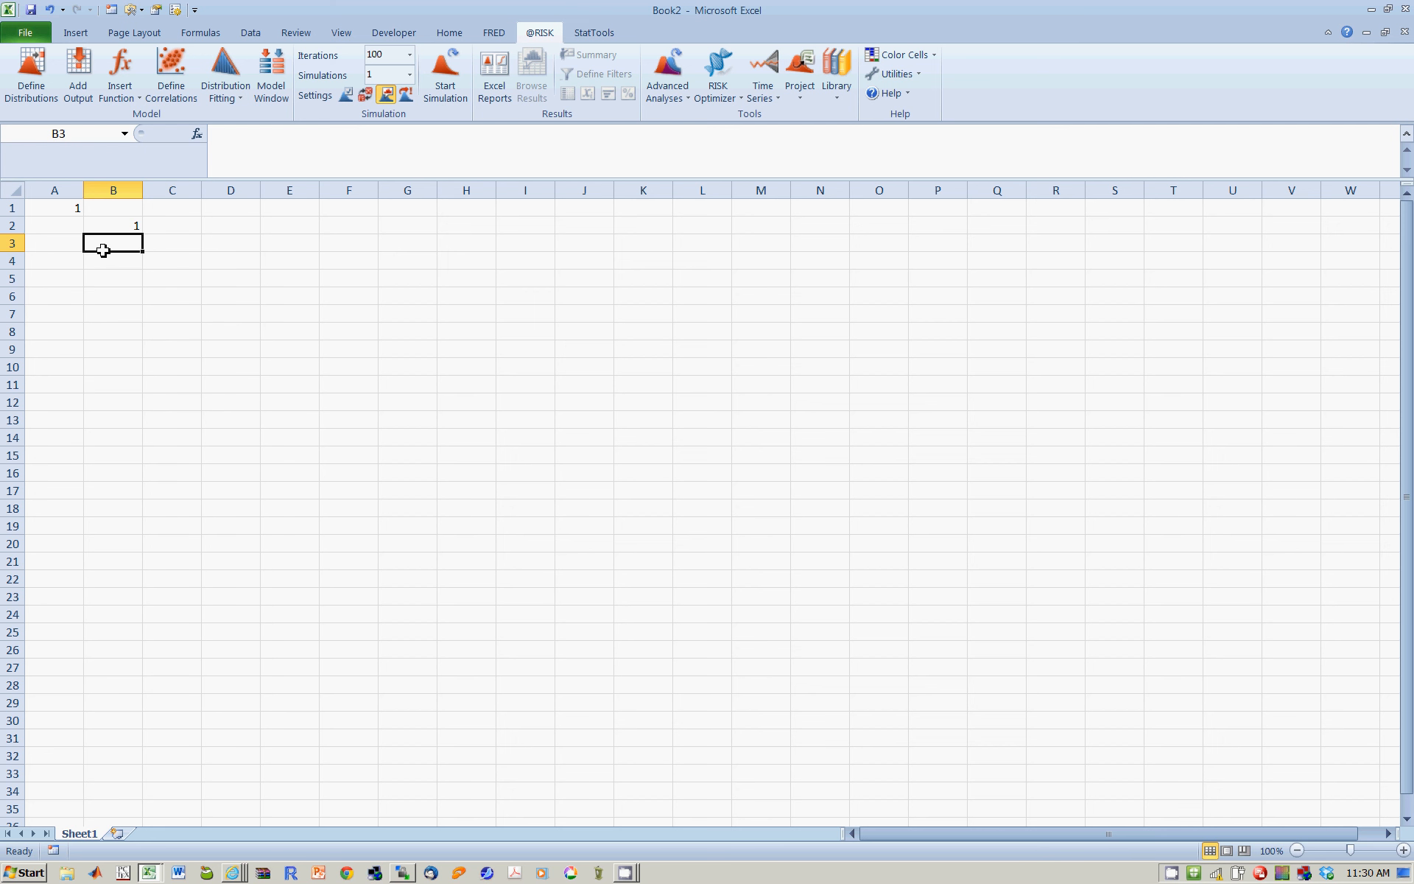
type("=")
left_click(123, 224)
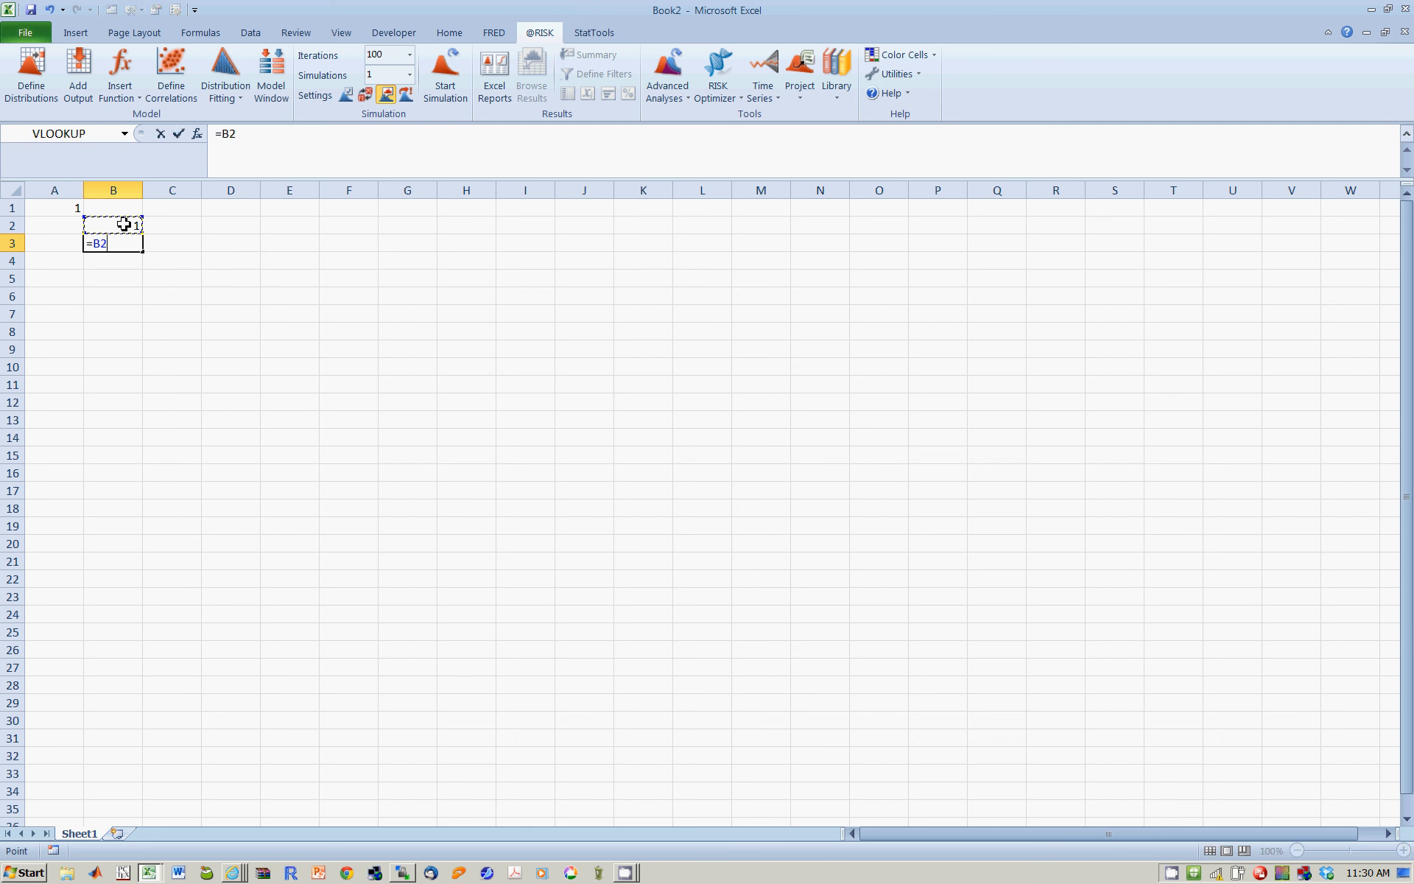
type("+")
left_click(67, 210)
key("Return")
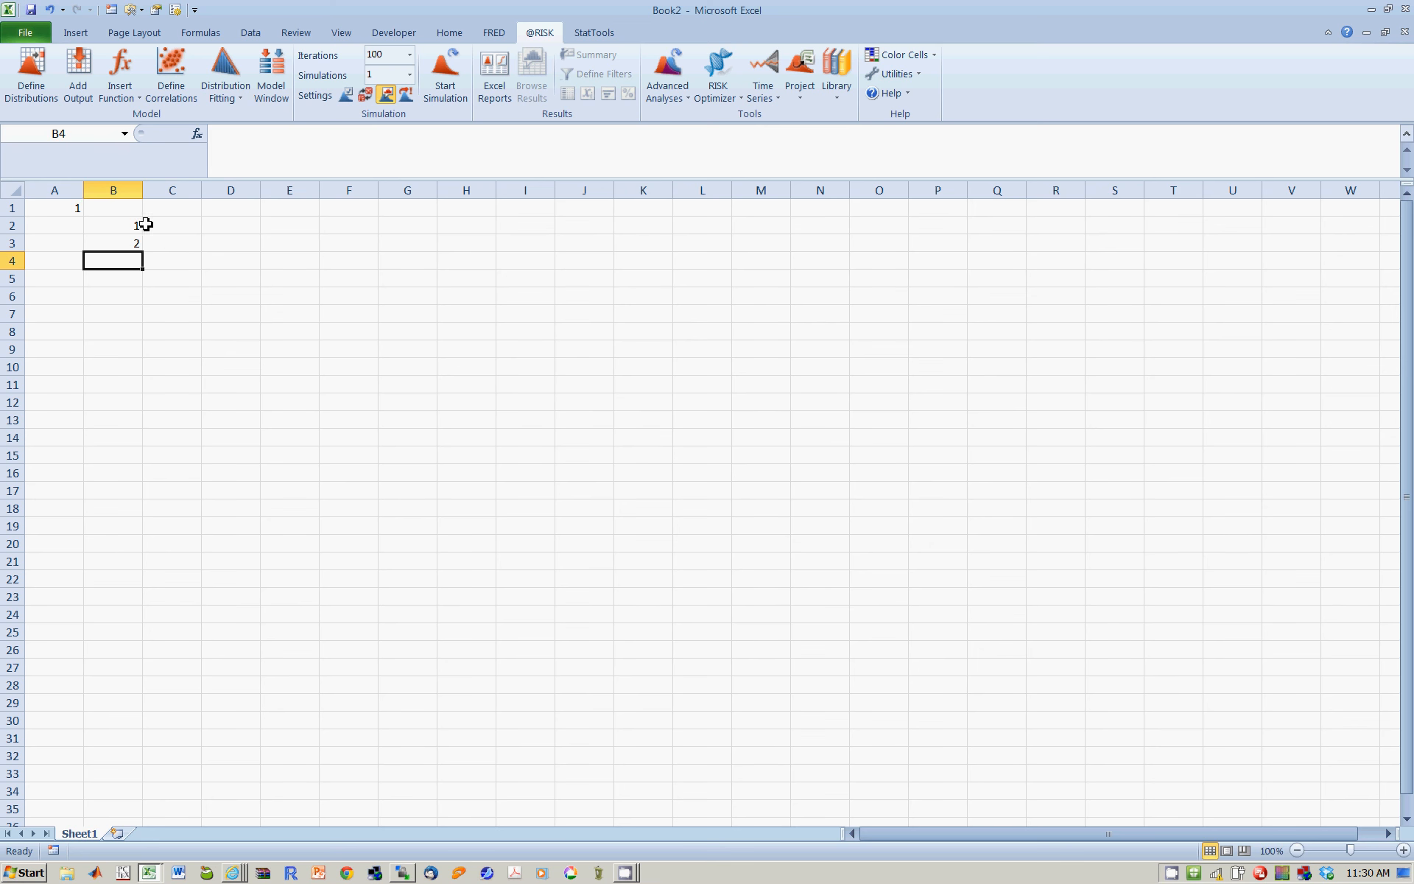
left_click(134, 243)
left_click_drag(143, 251, 142, 343)
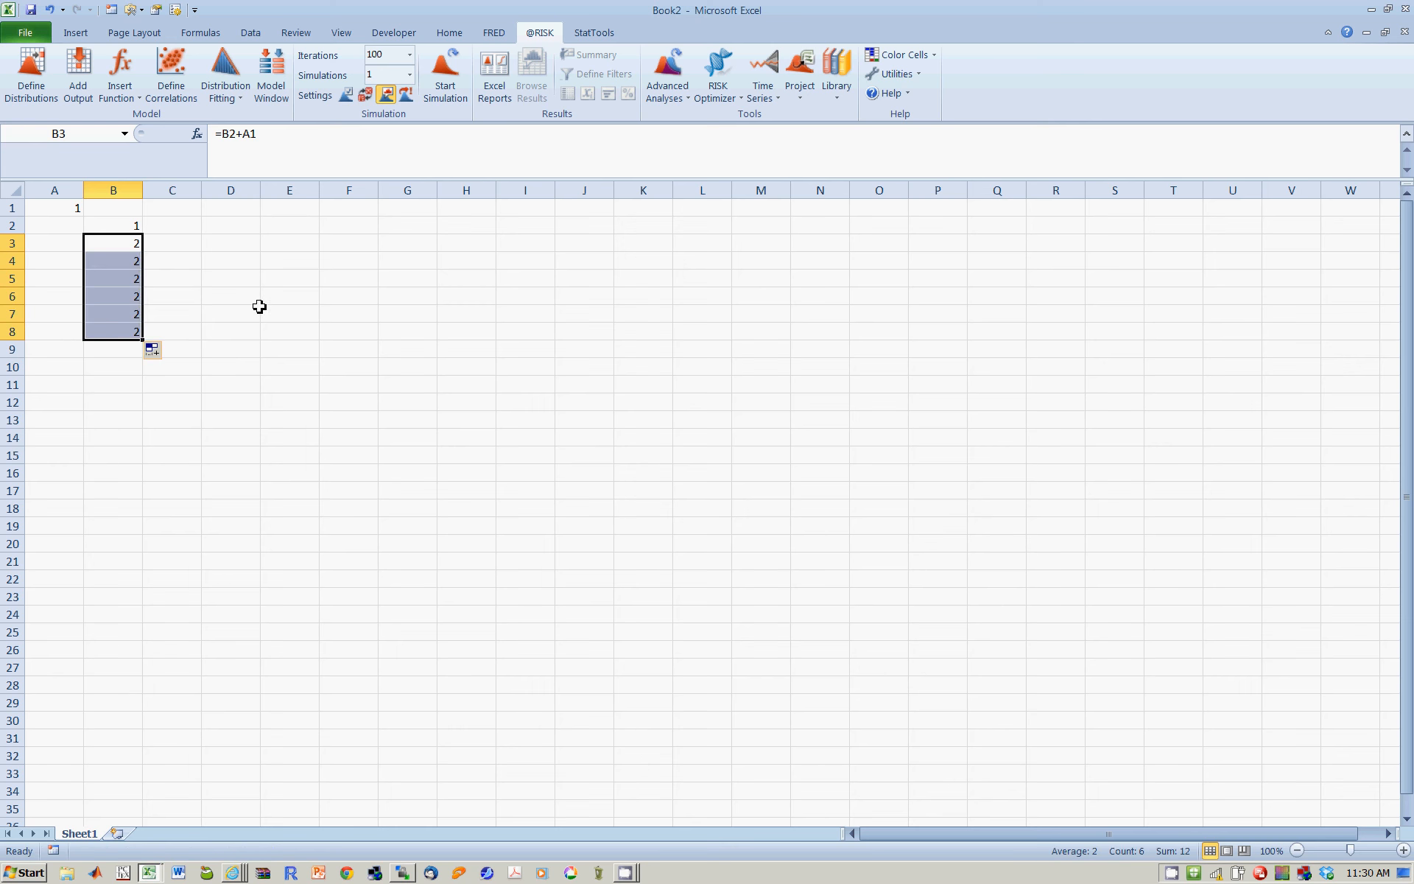
Display the sheet's formulas to examine how the reference to A1 shifts down column B, and return to showing values
key("ctrl+grave")
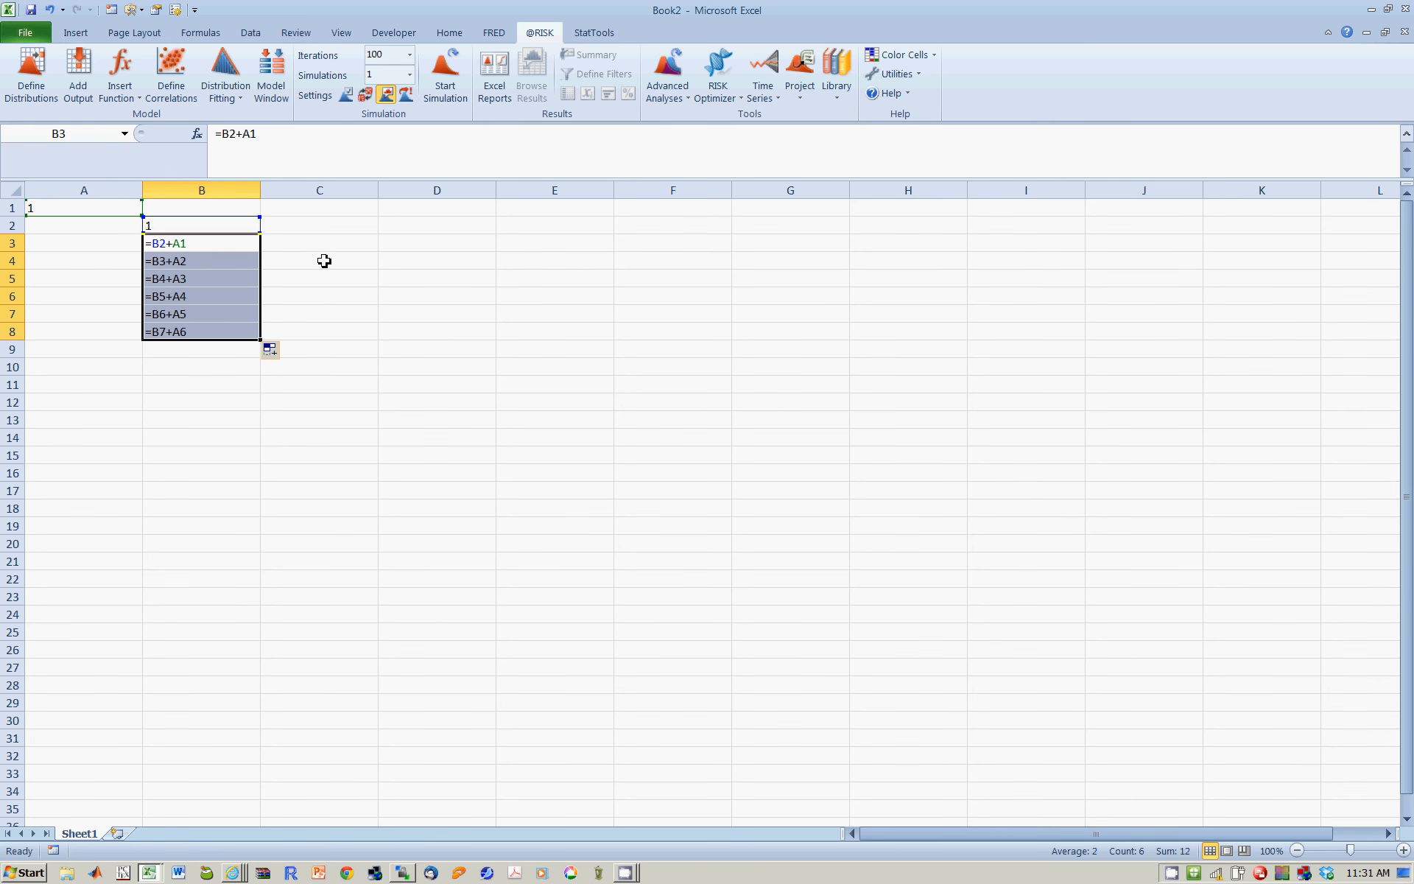
key("ctrl+grave")
left_click(167, 268)
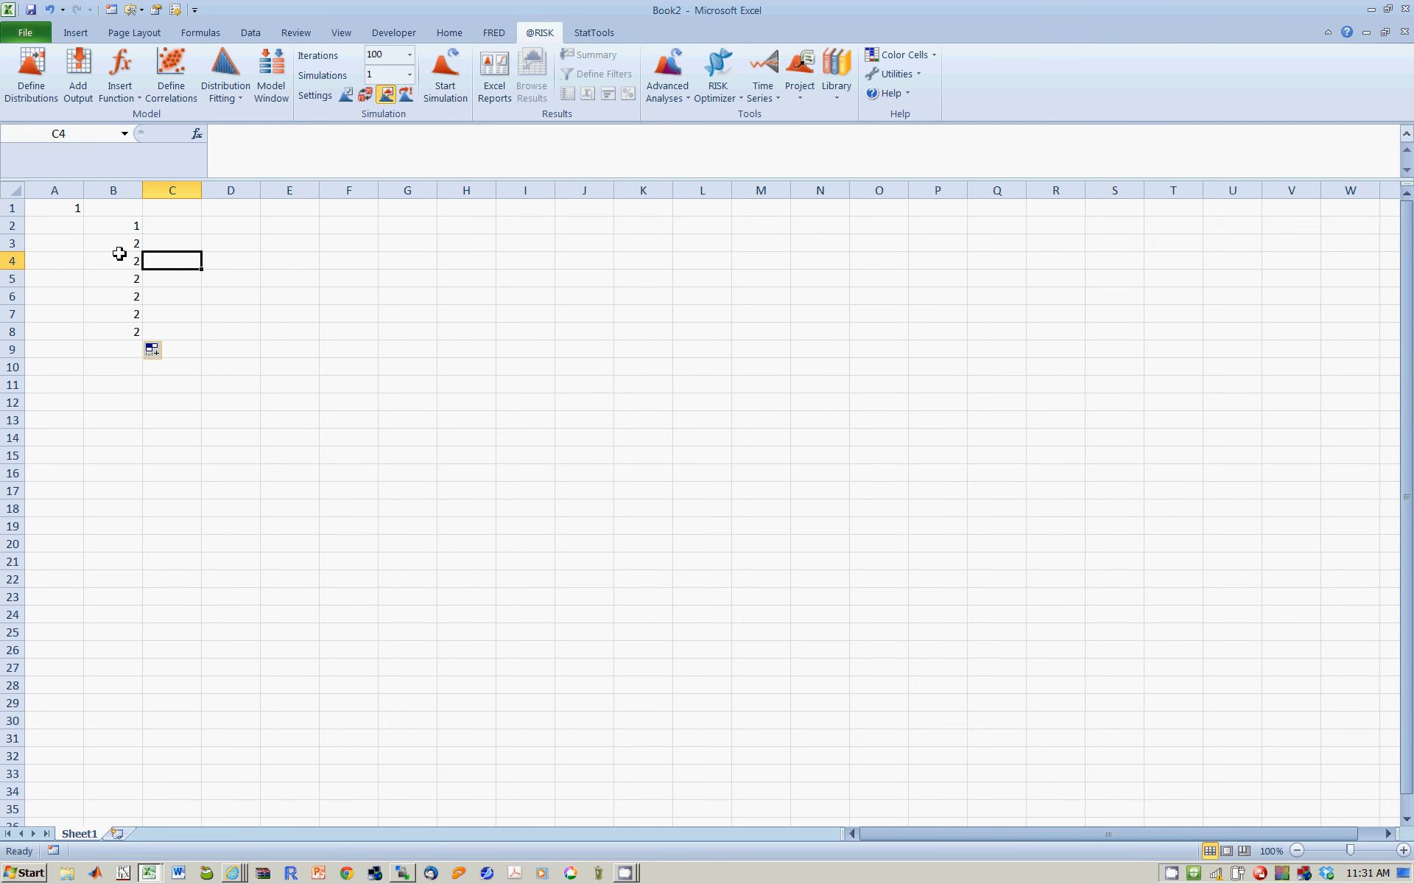
Replace the formula in B3 with =B2+$A$1 and fill it down through cell B14
left_click(121, 246)
type("=")
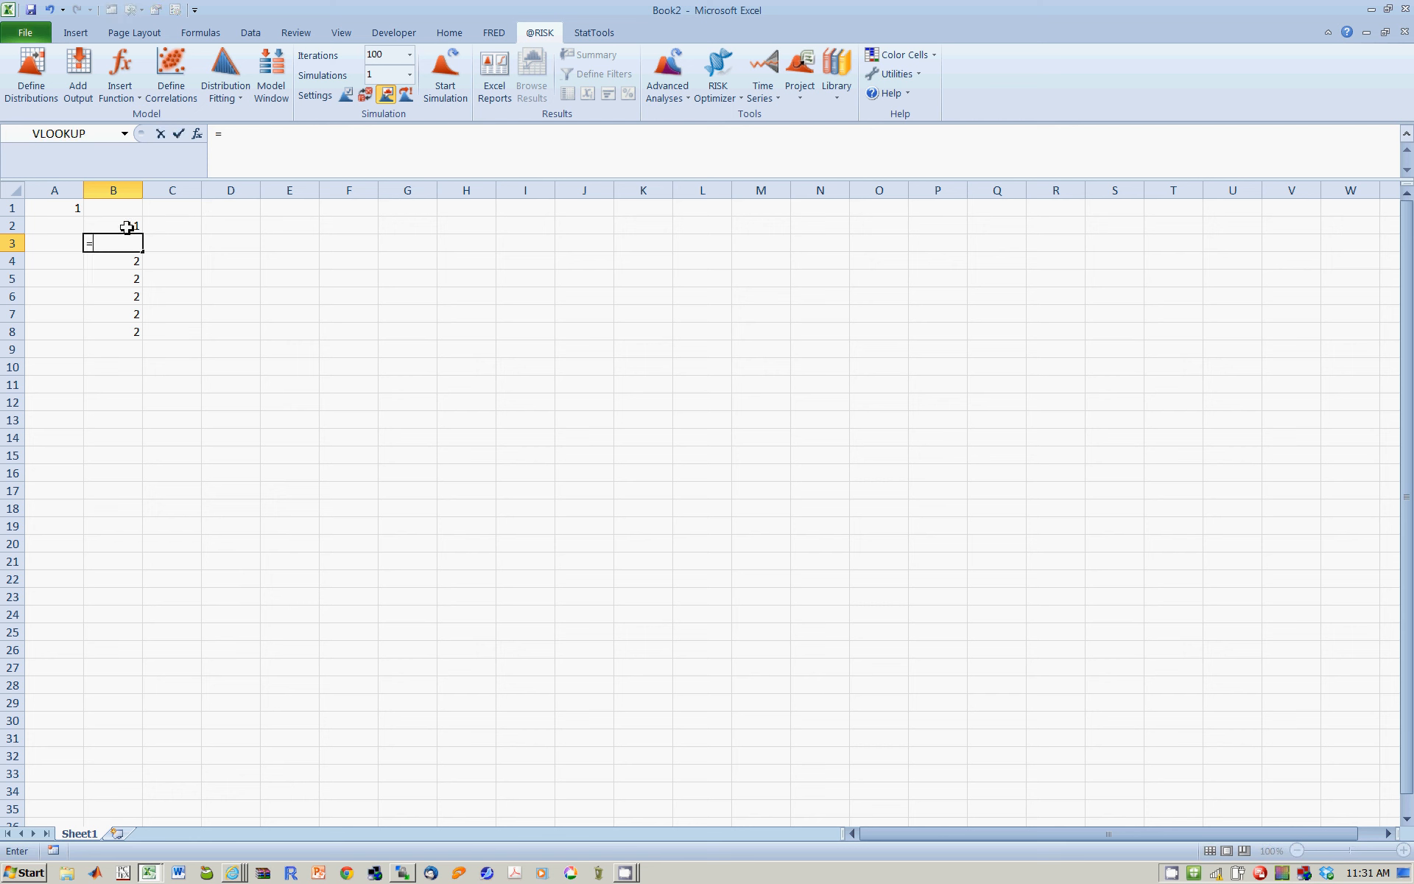
left_click(126, 226)
type("+")
left_click(58, 207)
key("F4")
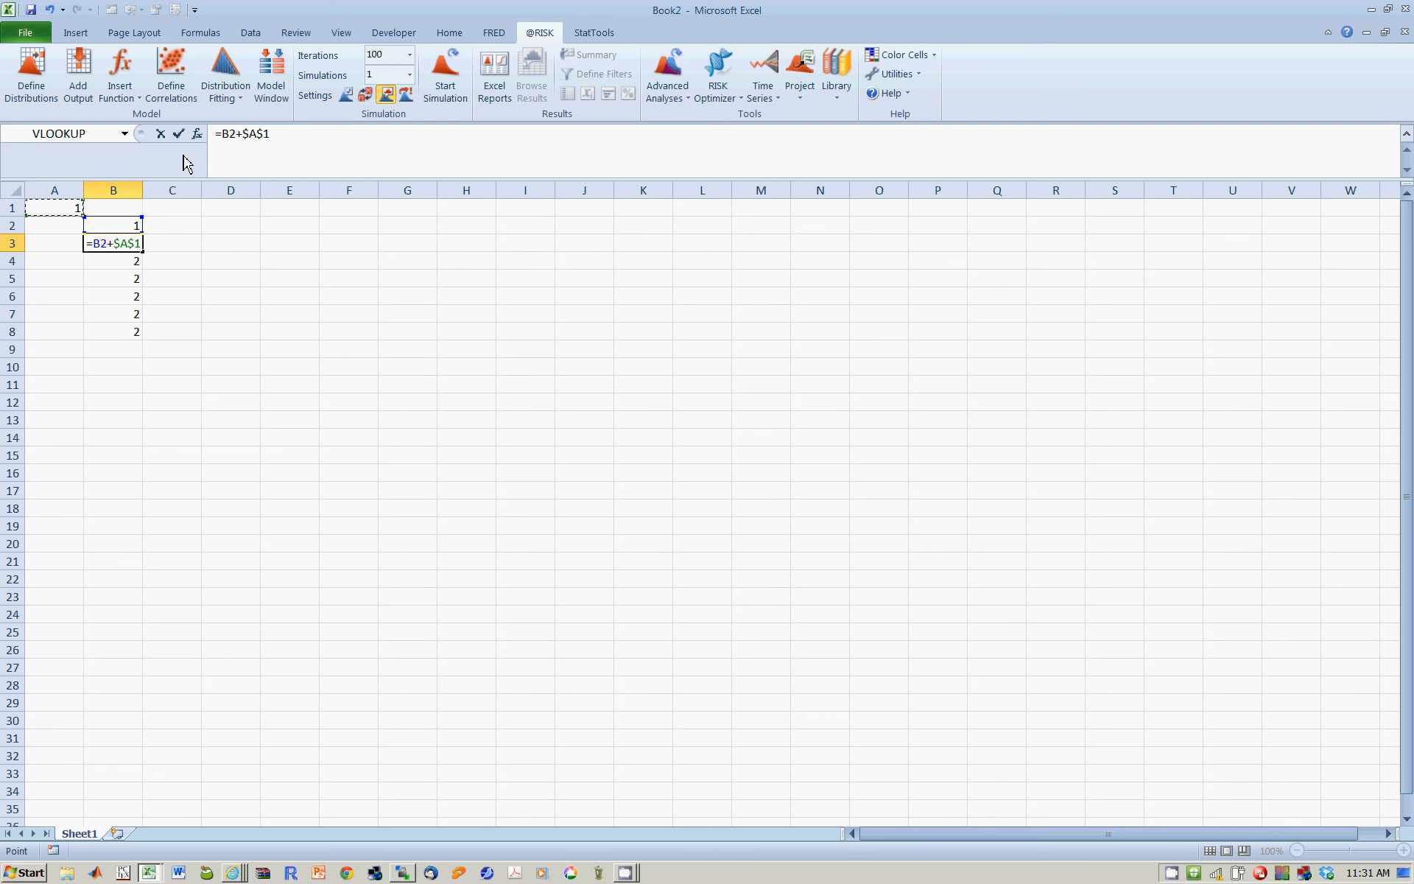
key("ctrl+Return")
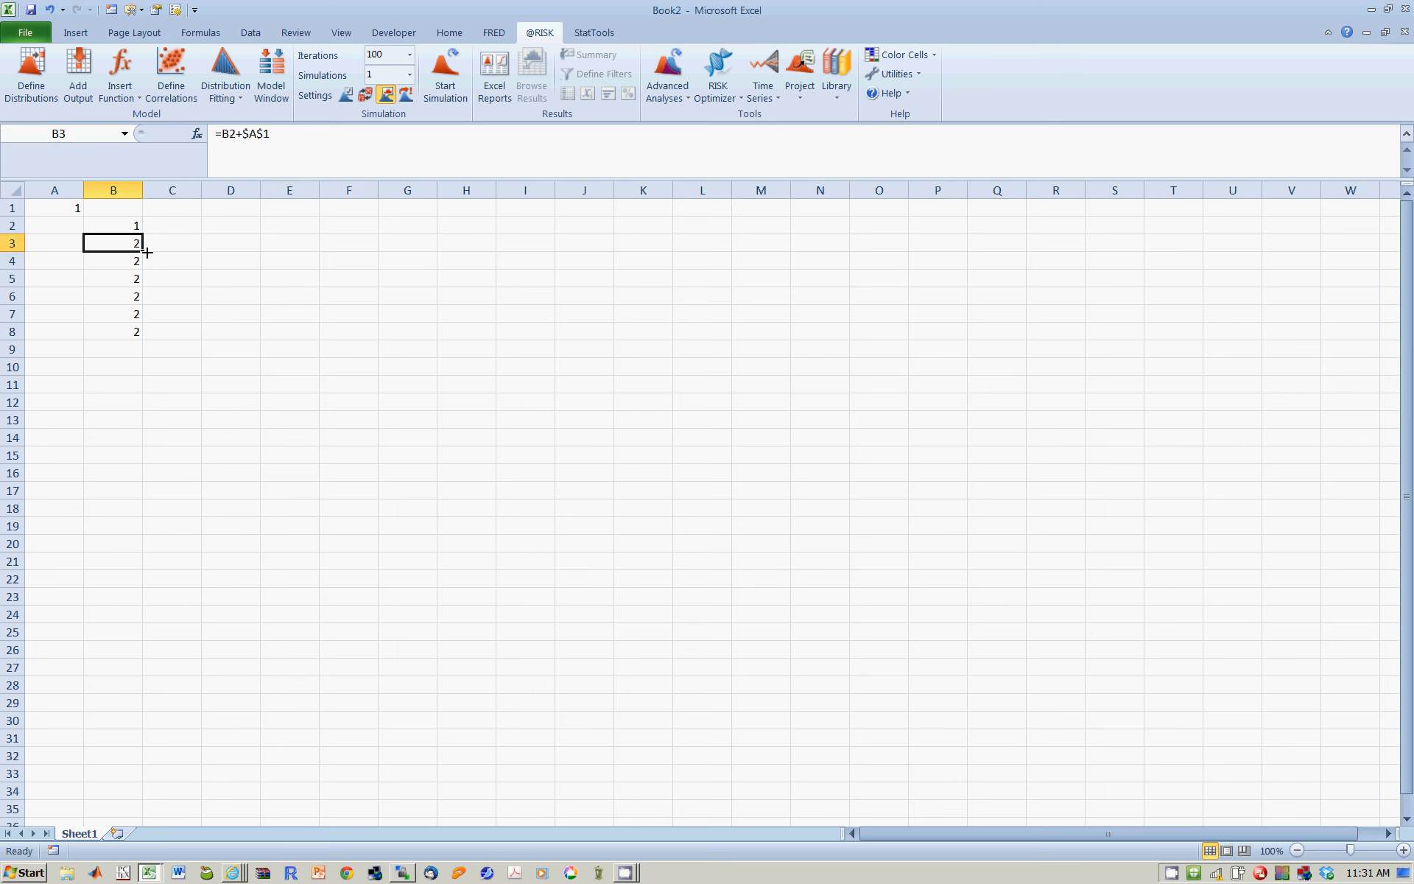
left_click_drag(145, 253, 137, 440)
left_click(240, 386)
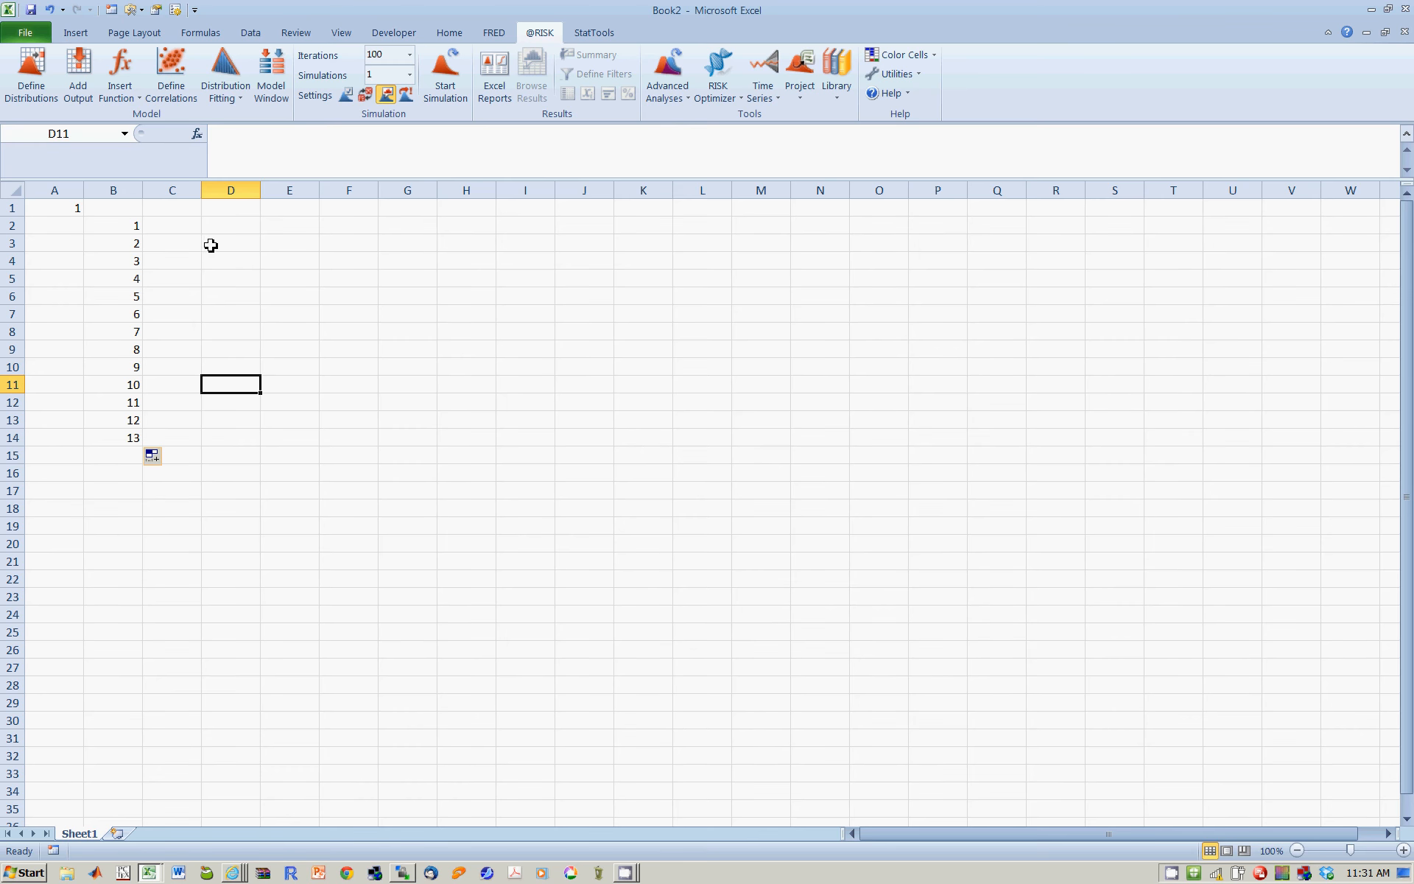
Display the sheet's formulas to check the absolute reference $A$1 in every row of the series, and return to showing values
key("ctrl+grave")
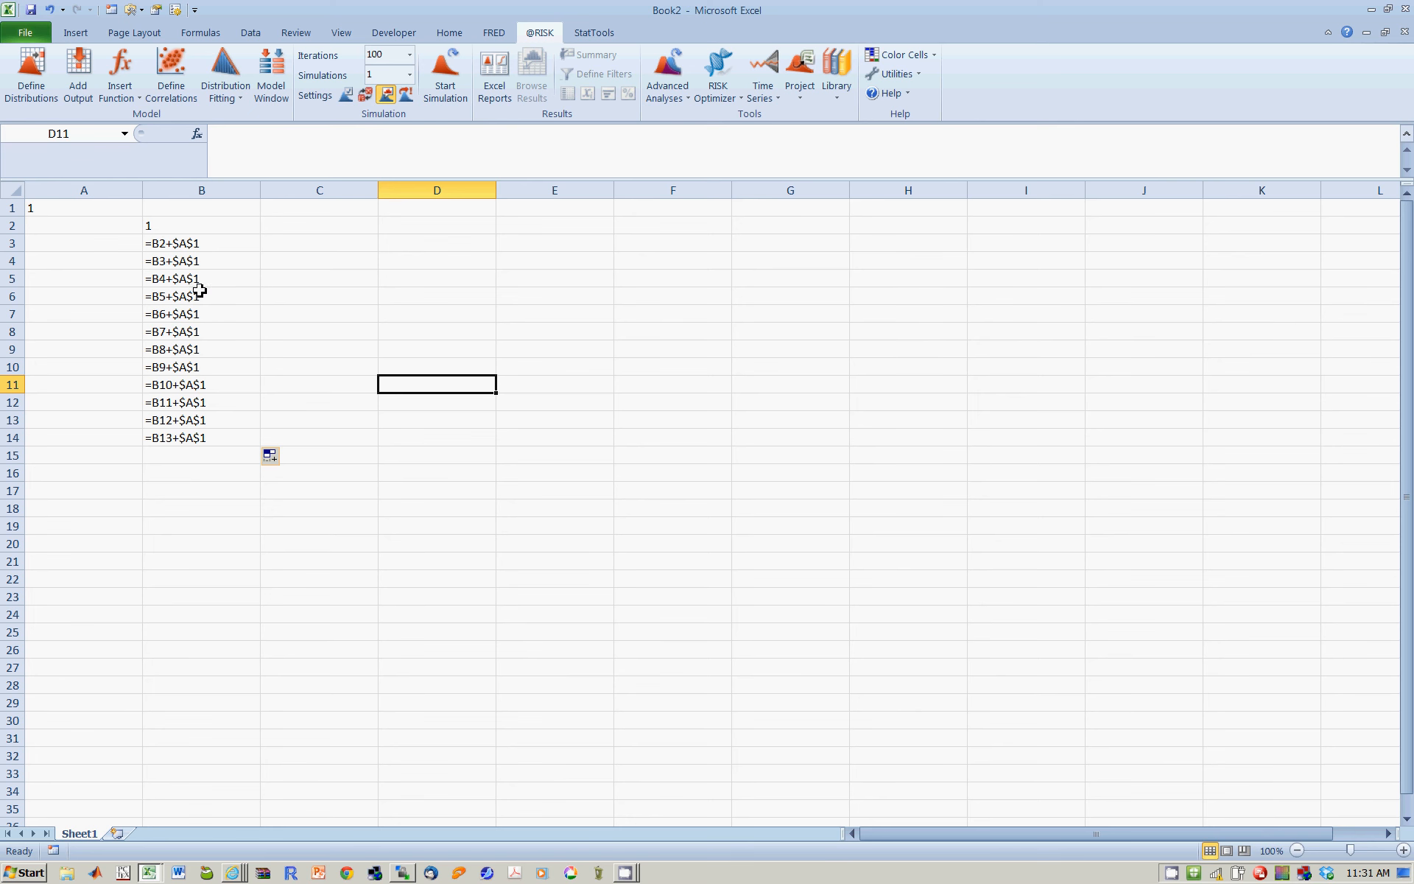
key("ctrl+grave")
left_click(300, 284)
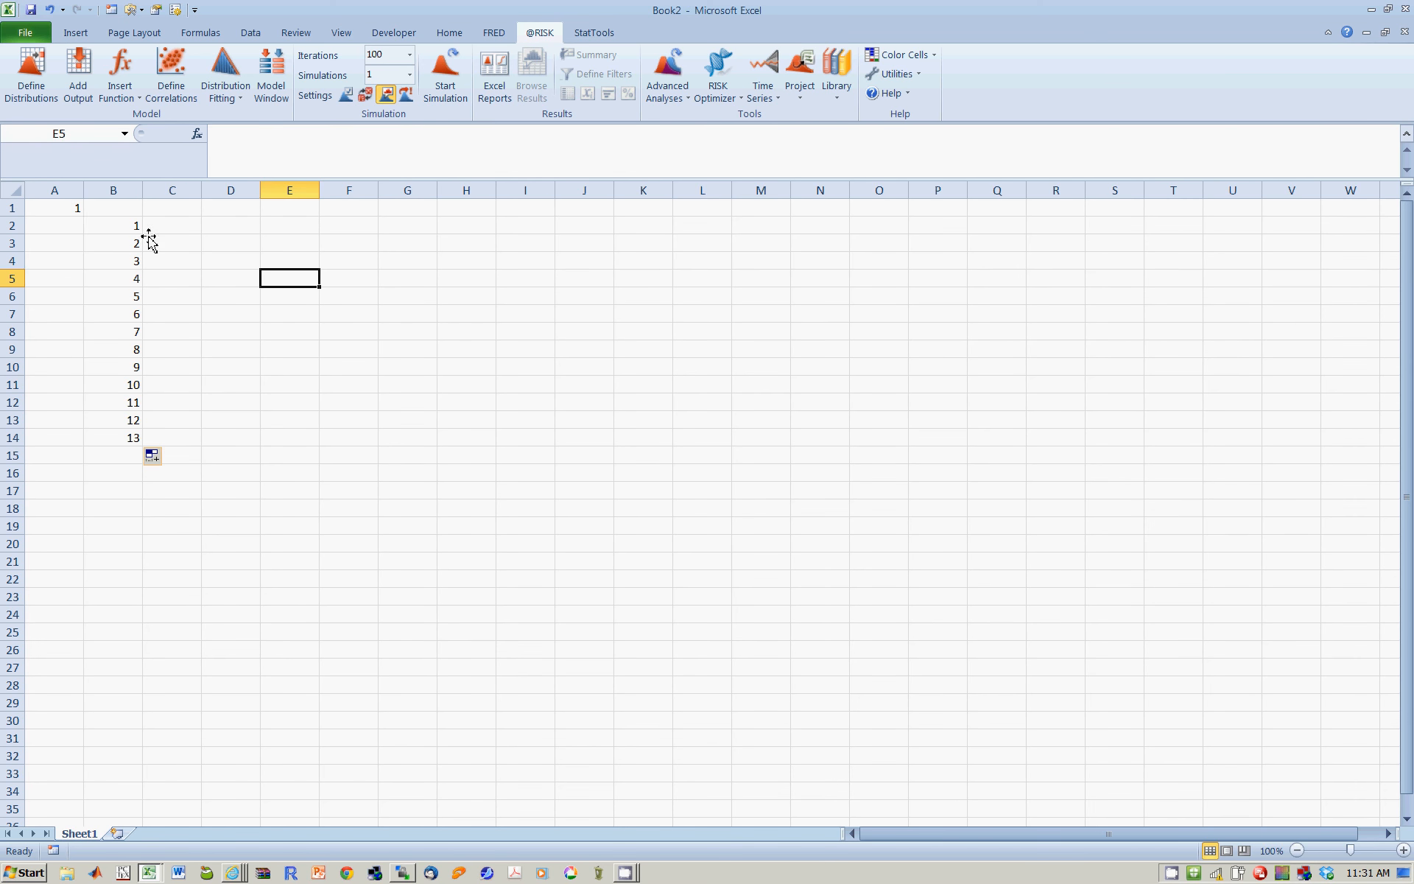
Change the increment value in cell A1 to 3
left_click(62, 210)
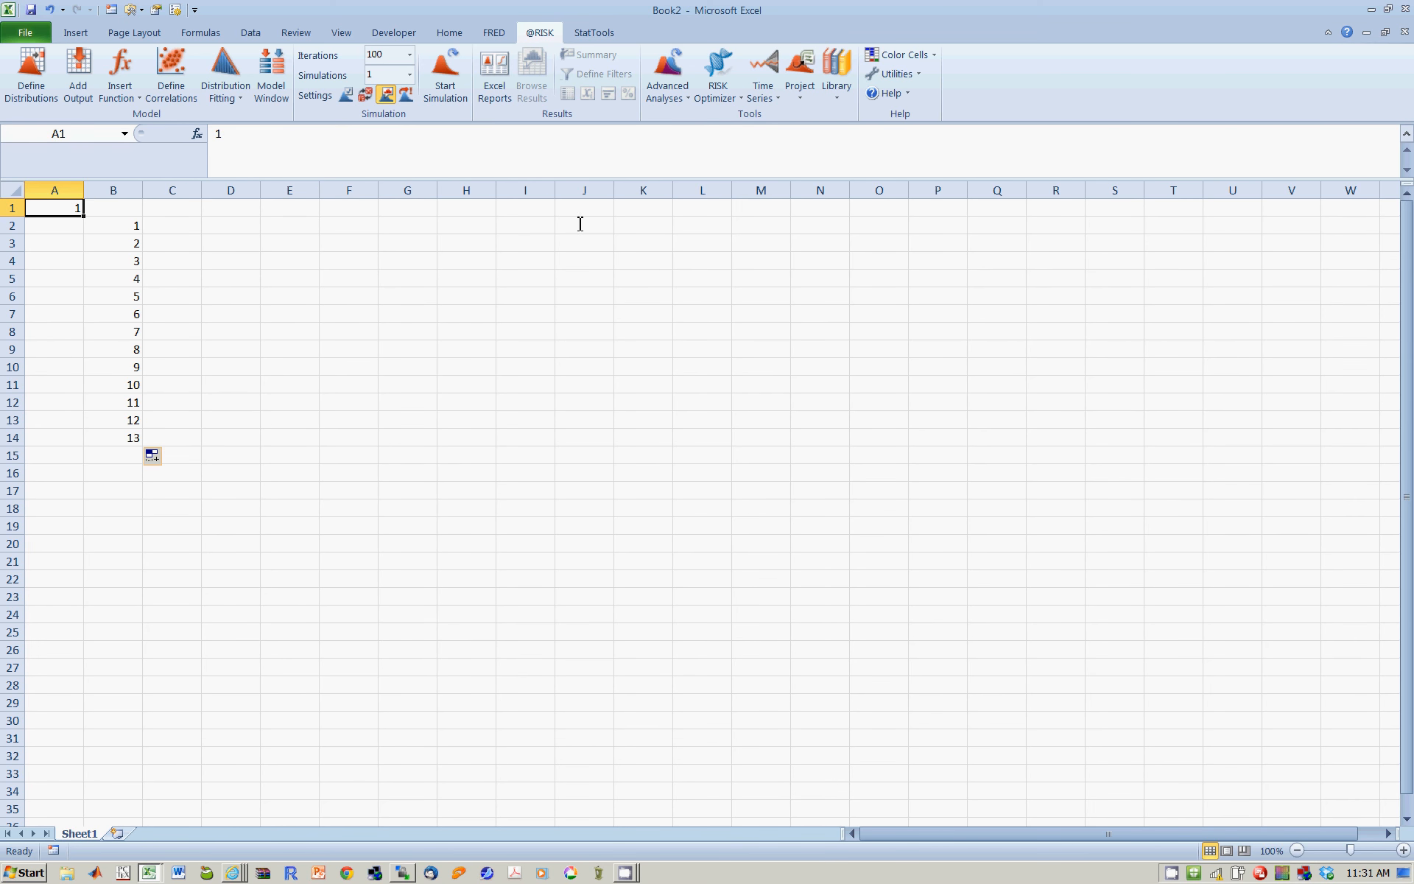
type("3")
key("Return")
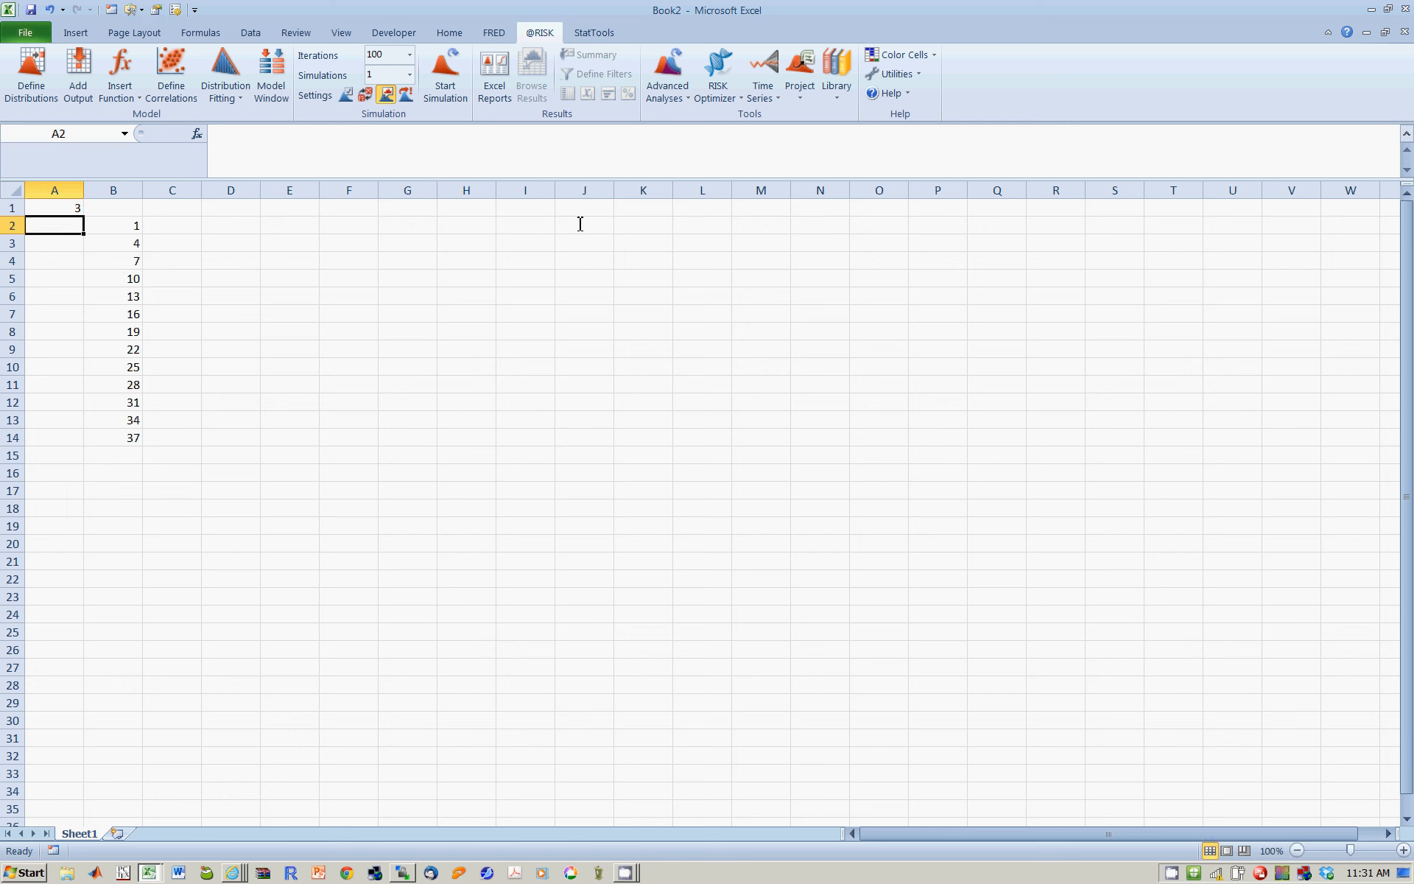